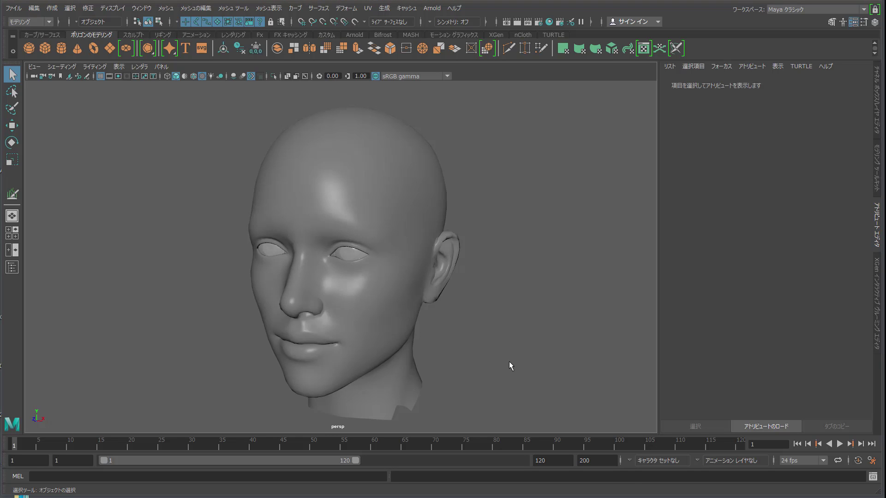
Select the head mesh in the side view, switch it to face mode, and activate the Lasso Tool
key(space)
key(space)
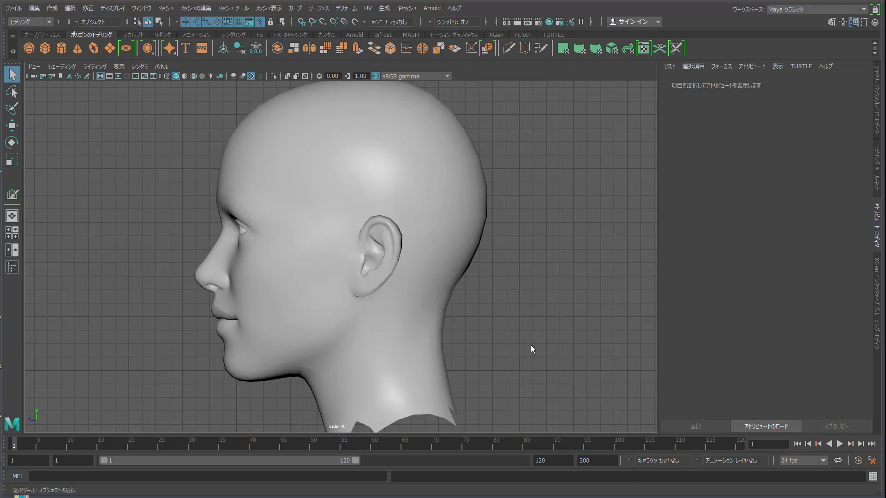
mouse_move(435, 295)
alt+middle_down()
mouse_move(431, 287)
mouse_move(455, 281)
mouse_move(454, 257)
alt+middle_up()
click(465, 208)
right_click(460, 203)
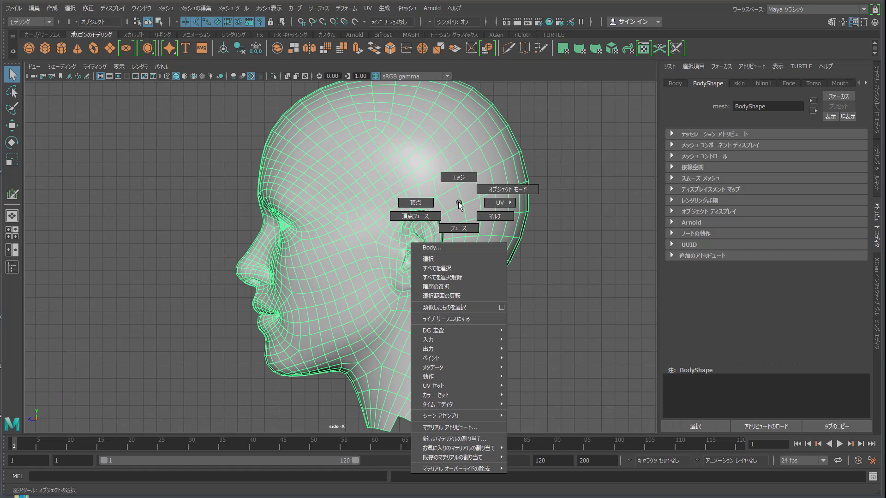
click(459, 230)
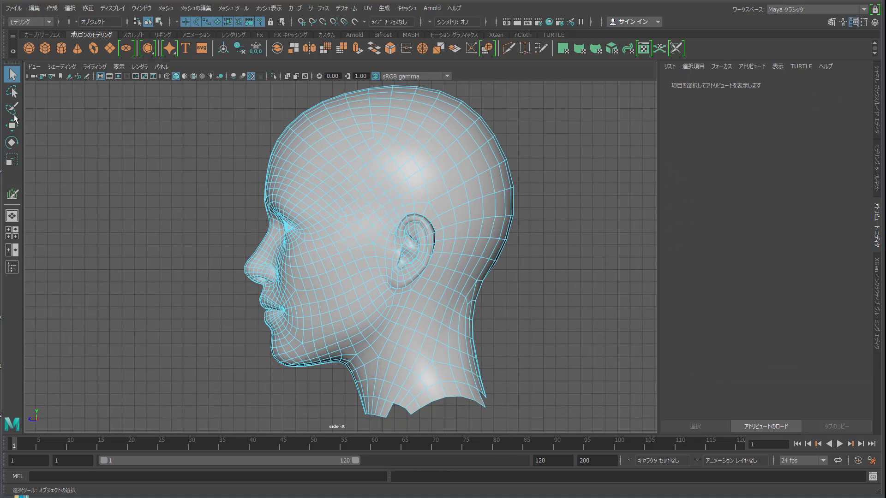
click(11, 93)
scroll(356, 141, down, 1)
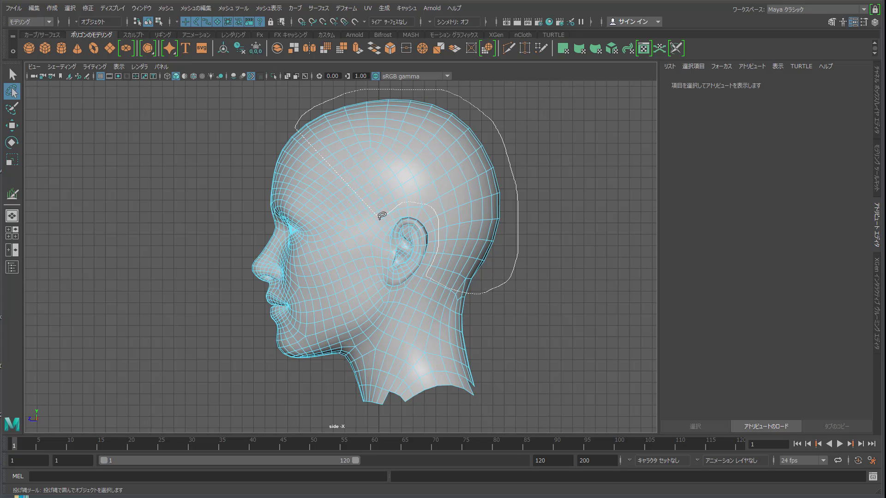
Lasso the top and back scalp faces, then view the head from the front in perspective
drag(381, 216, 375, 219)
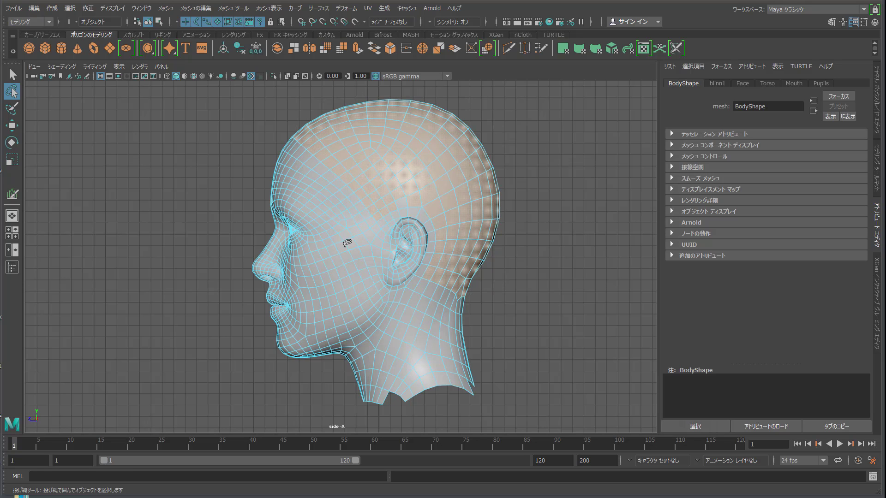
scroll(402, 217, up, 2)
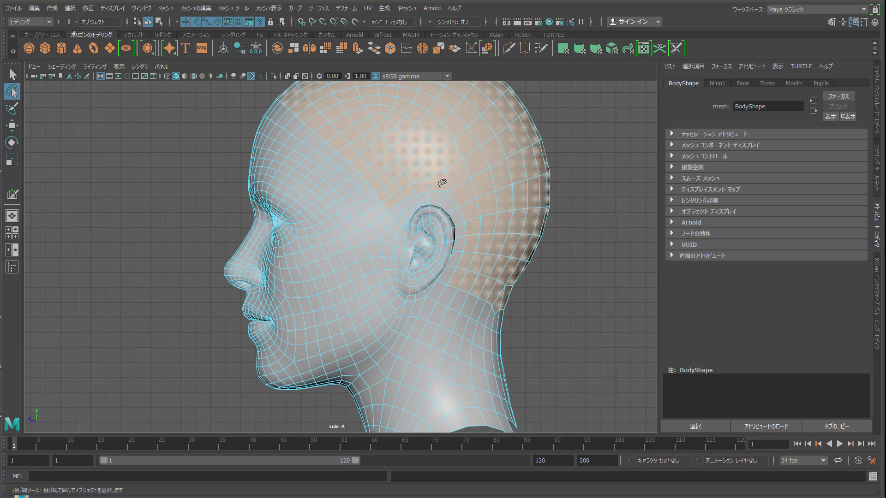
key(space)
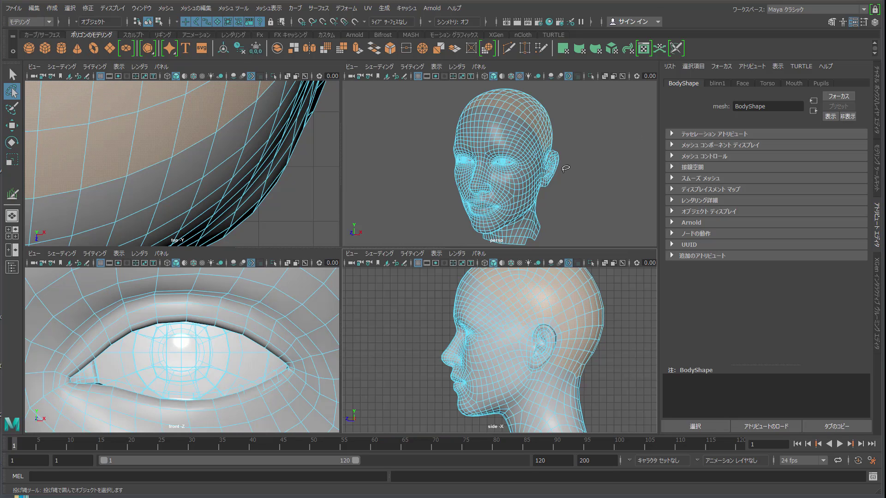
key(space)
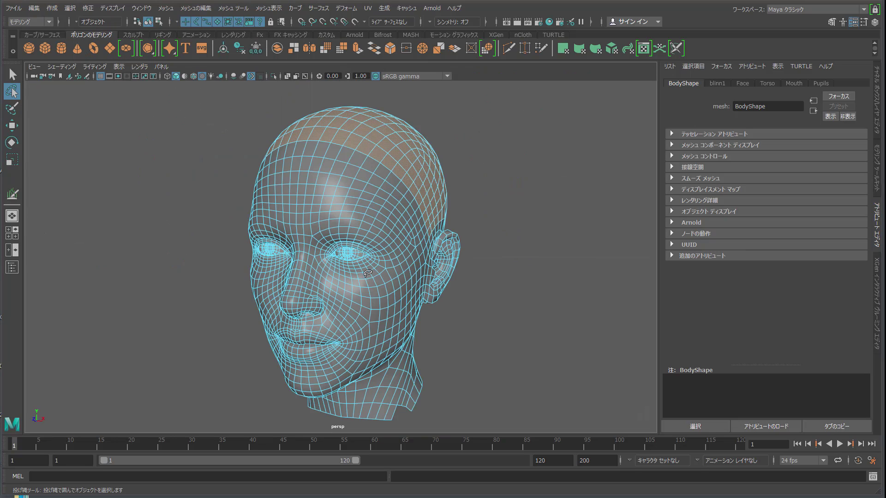
alt+drag(367, 273, 378, 263)
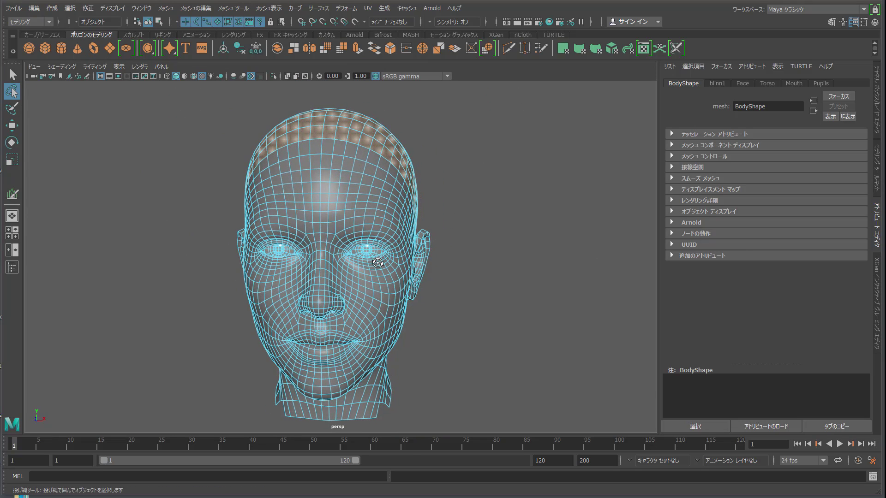
alt+middle_drag(378, 263, 409, 252)
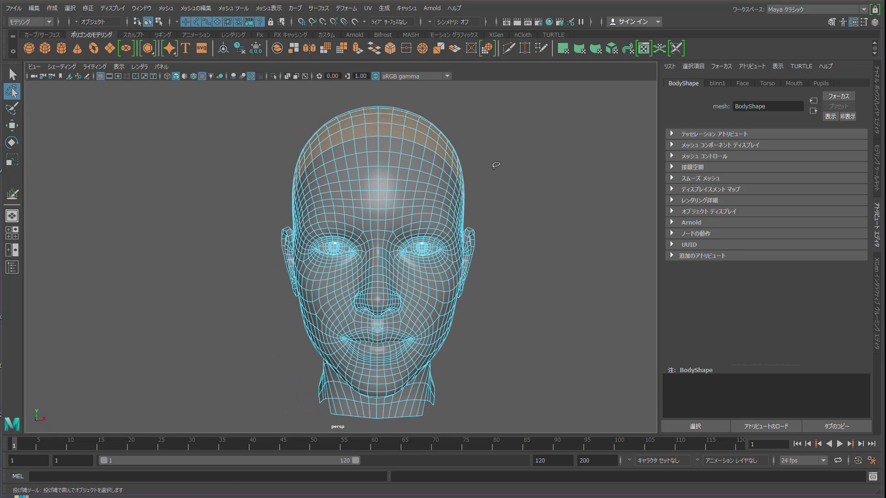
Create interactive groom splines on the selected scalp faces, producing description1
click(385, 8)
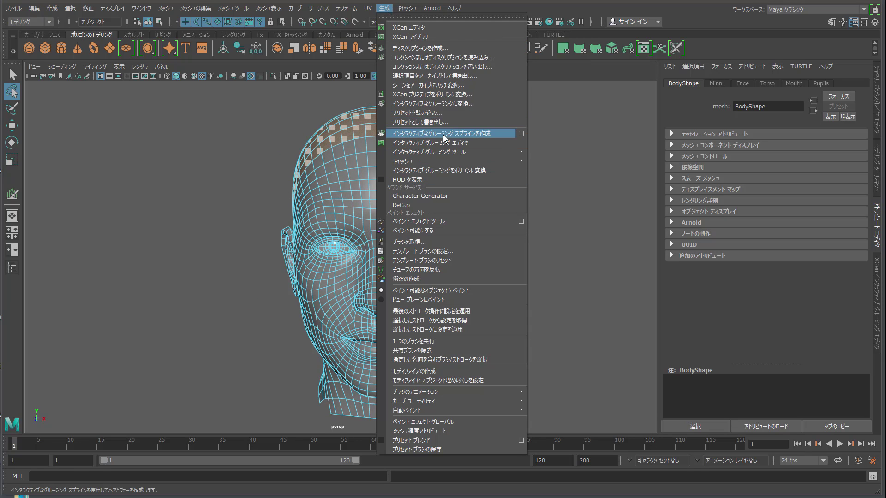
click(424, 134)
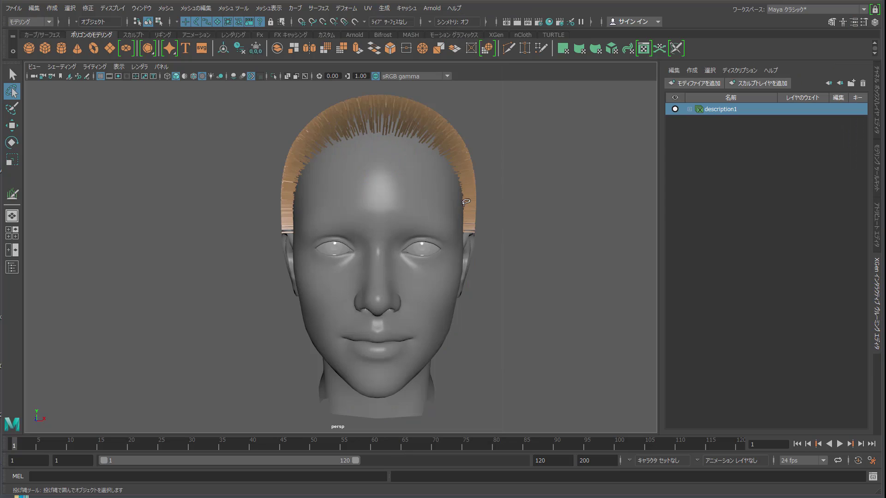
alt+middle_drag(443, 188, 403, 226)
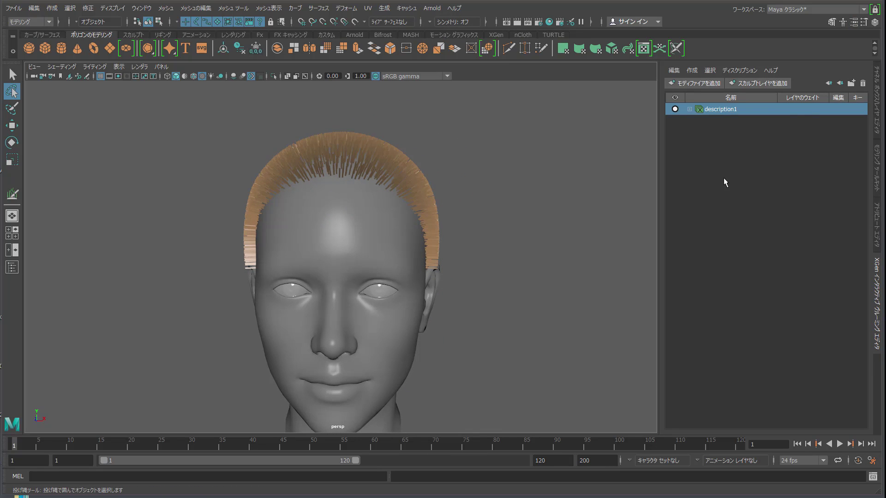
click(824, 10)
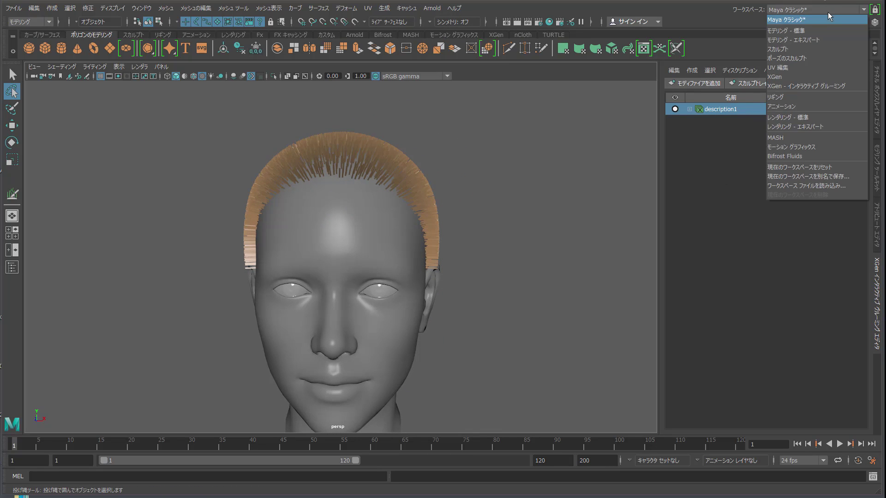
Switch to the XGen - Interactive Grooming workspace and show description1's scale modifier attributes
click(821, 85)
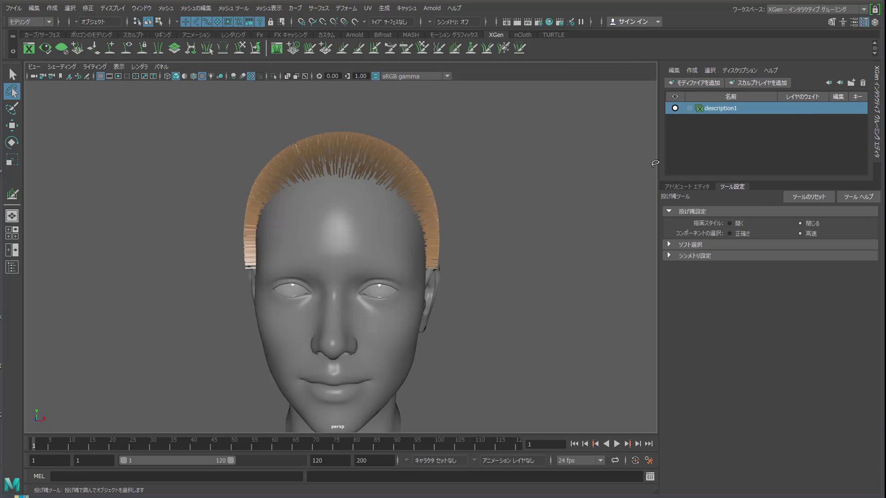
click(689, 109)
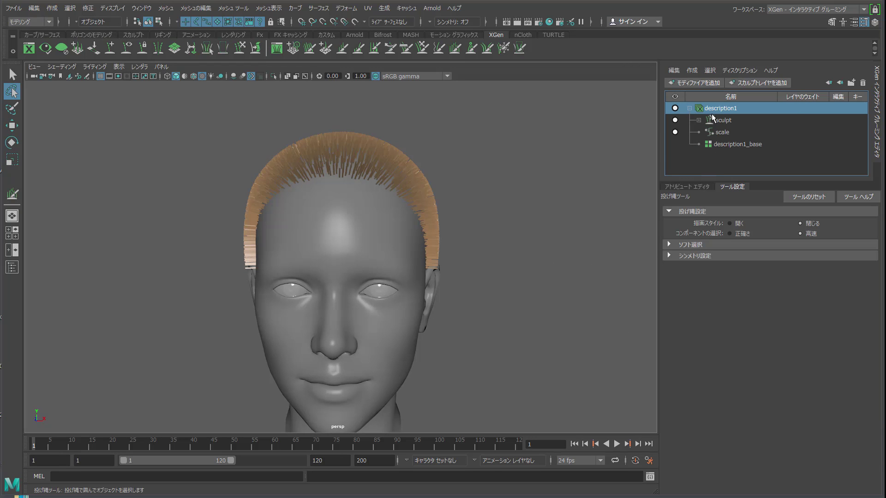
click(699, 121)
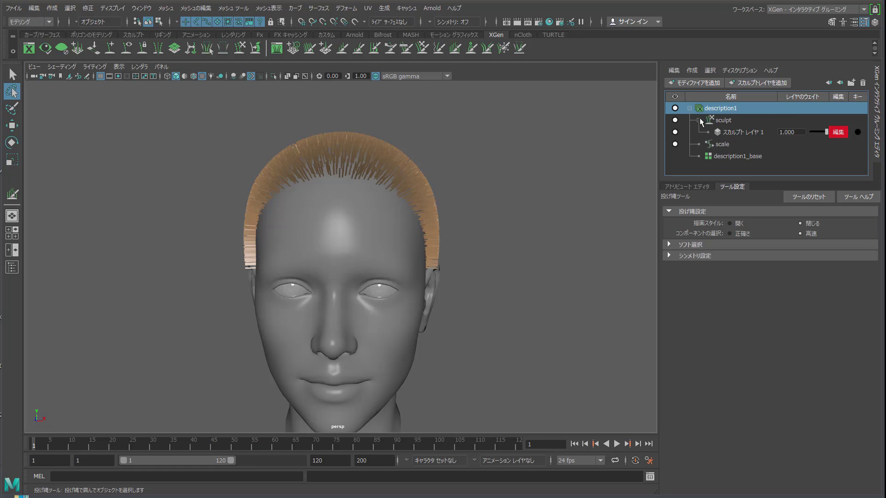
click(699, 121)
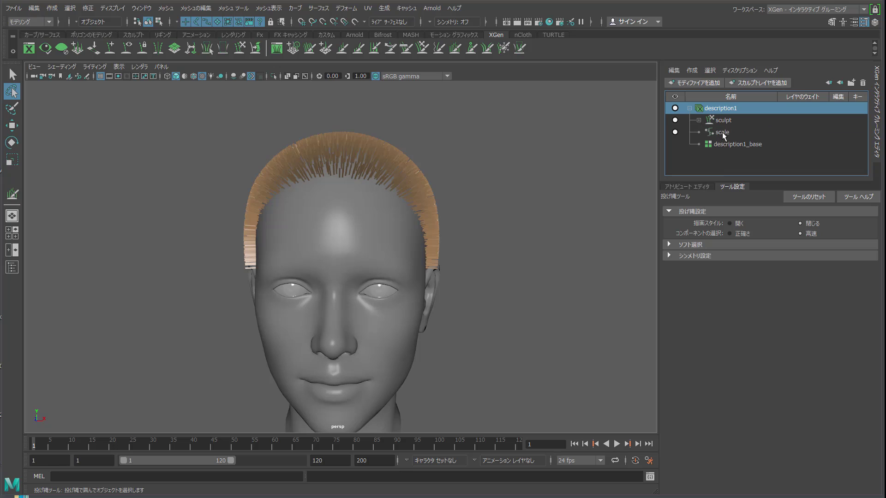
click(723, 133)
click(700, 188)
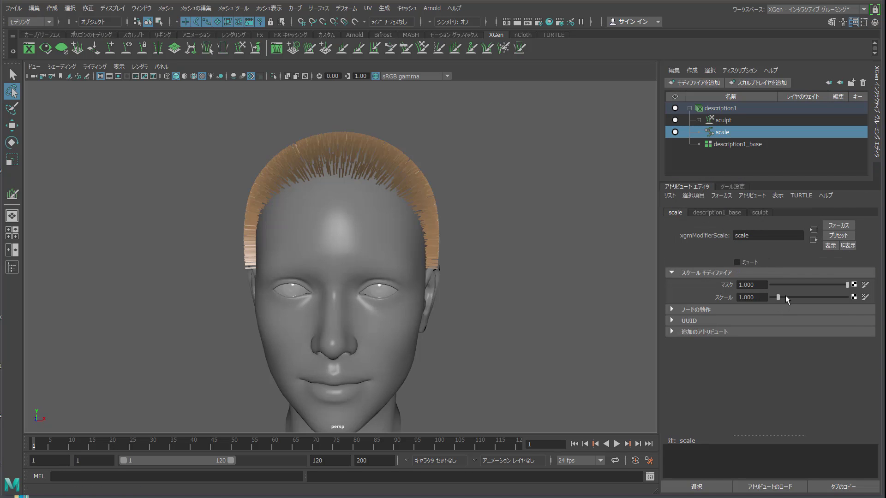
Set the scale modifier's Scale to 8.594 and select description1 to show its shape attributes
drag(782, 296, 835, 288)
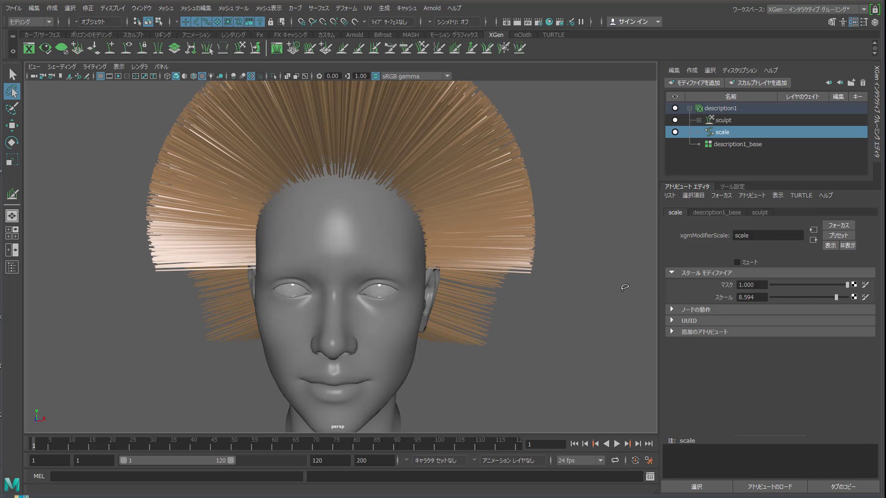
scroll(454, 257, down, 2)
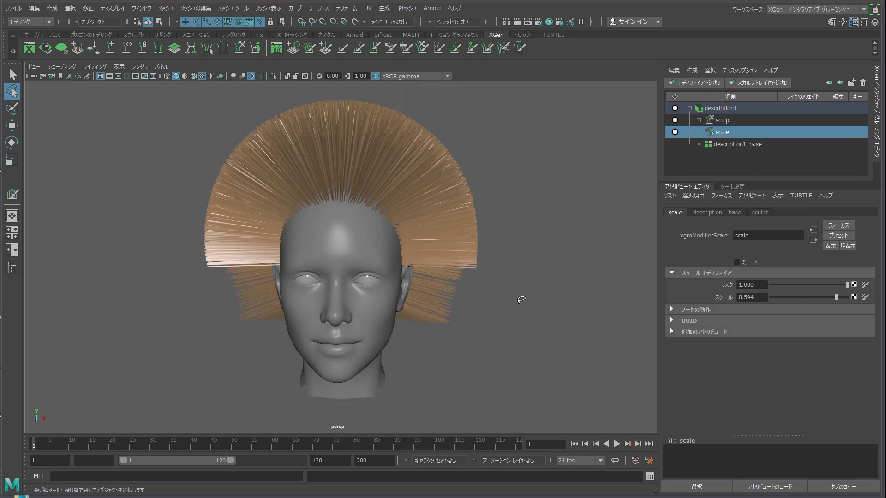
alt+drag(521, 300, 439, 295)
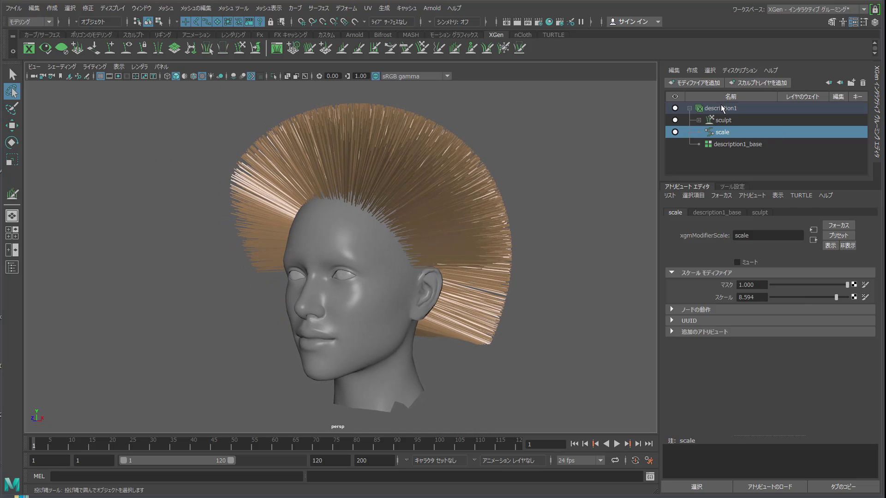
click(723, 109)
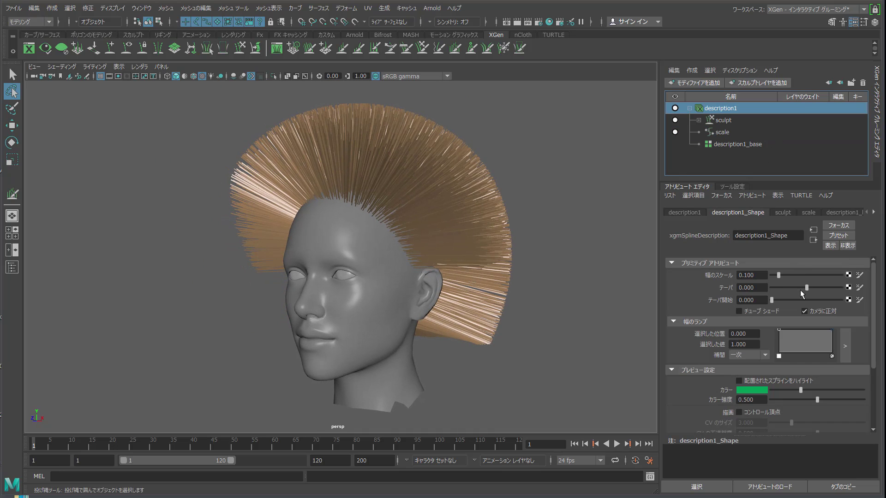
Set description1_Shape Width Scale 0.060, Taper 0.947 and Taper Start 0.267, viewing the side profile
mouse_move(778, 275)
mouse_down()
mouse_move(809, 289)
mouse_move(838, 287)
mouse_up()
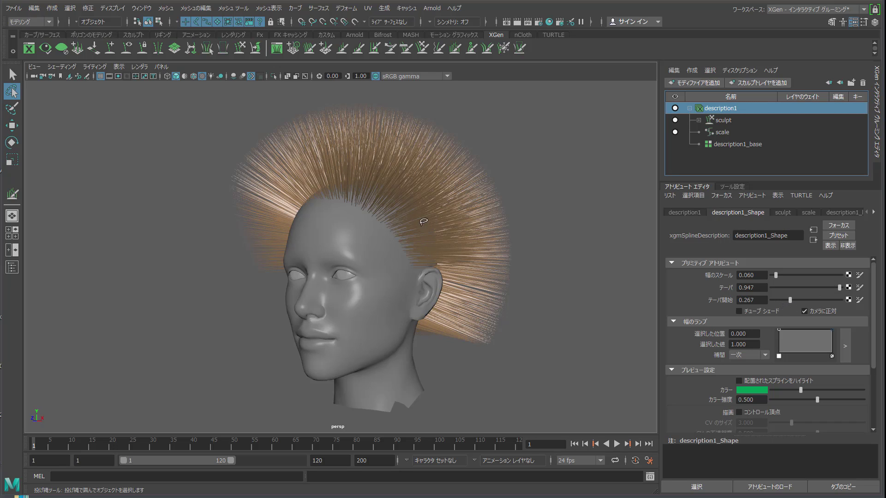
alt+drag(423, 222, 340, 222)
alt+middle_drag(366, 192, 348, 207)
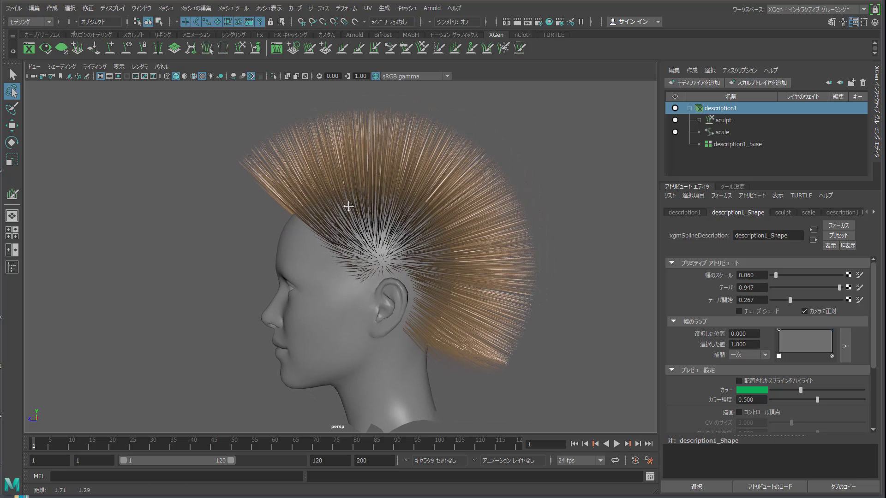
click(384, 10)
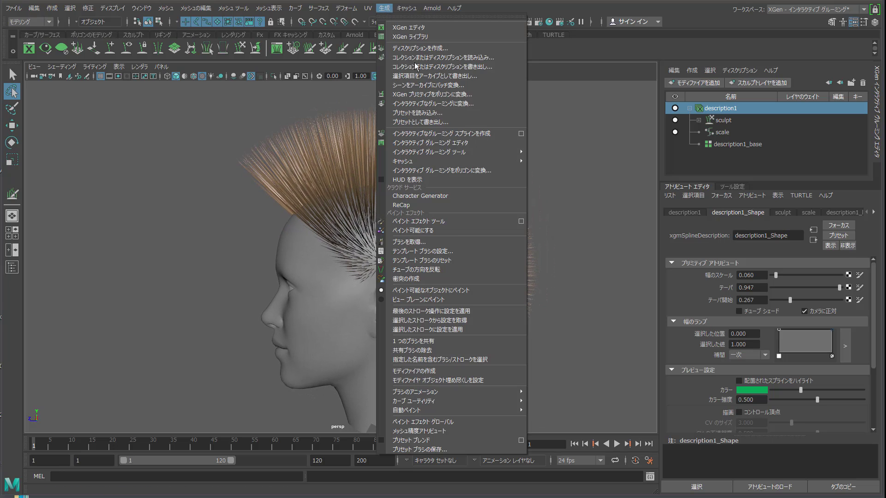
Open the interactive groom editor and tear off the Interactive Grooming Tools menu
click(460, 144)
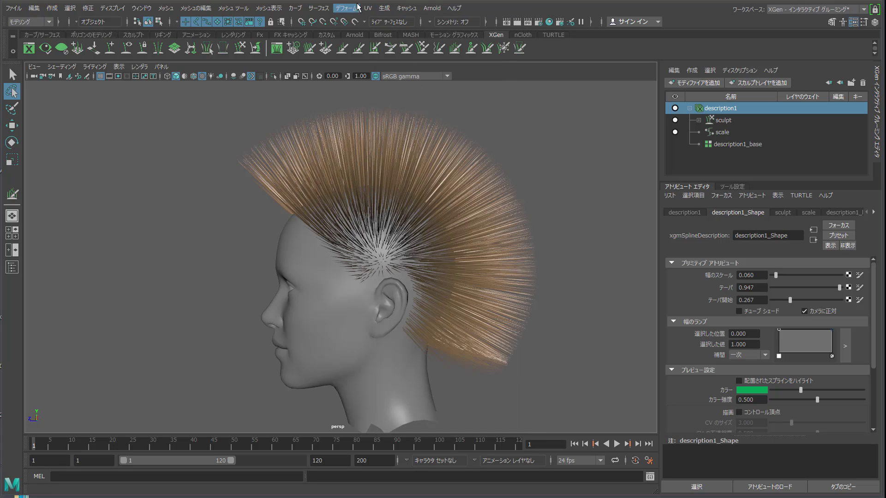
click(386, 10)
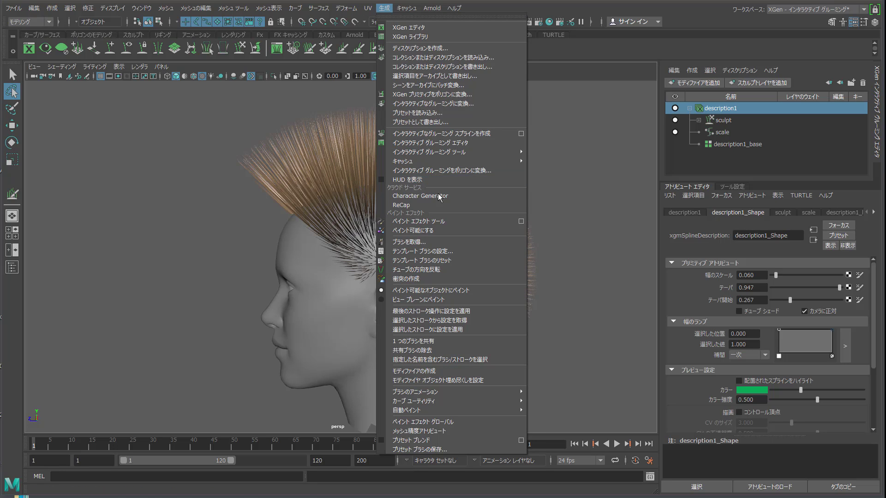
mouse_move(430, 151)
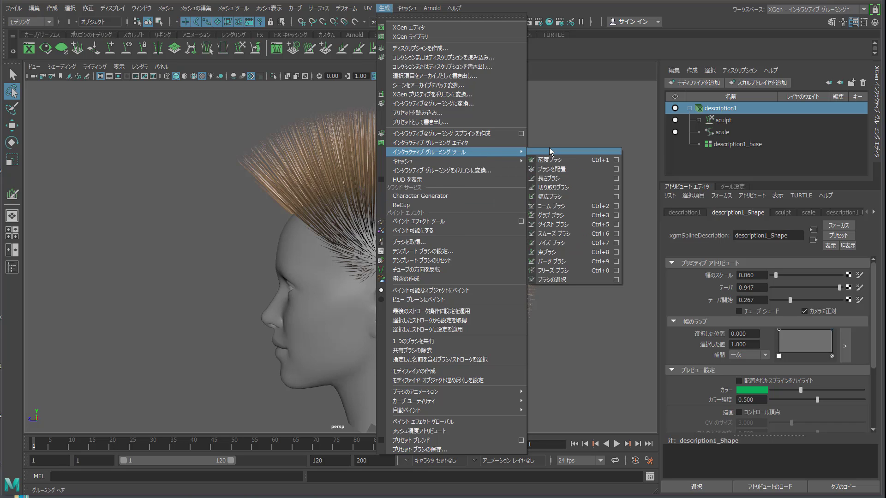
click(552, 151)
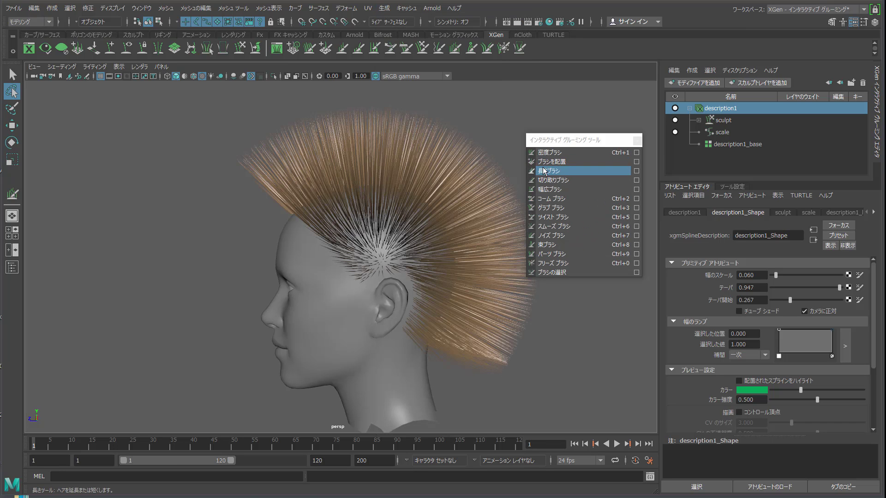
Activate the Comb Brush (size 61, strength 55.54), try a test stroke, and undo it
click(563, 202)
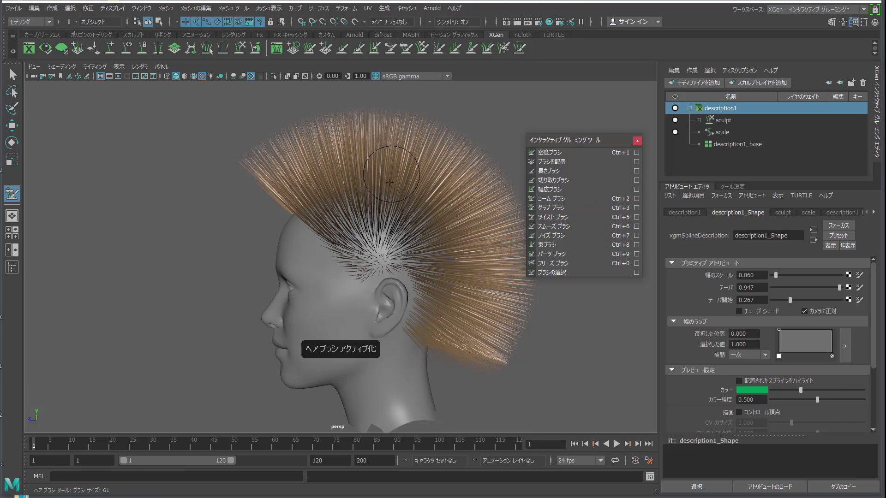
alt+drag(325, 199, 502, 231)
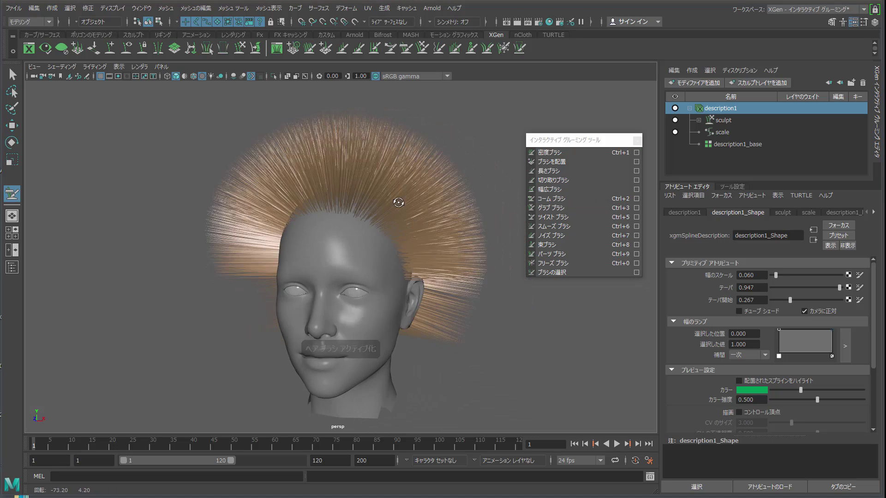
click(734, 187)
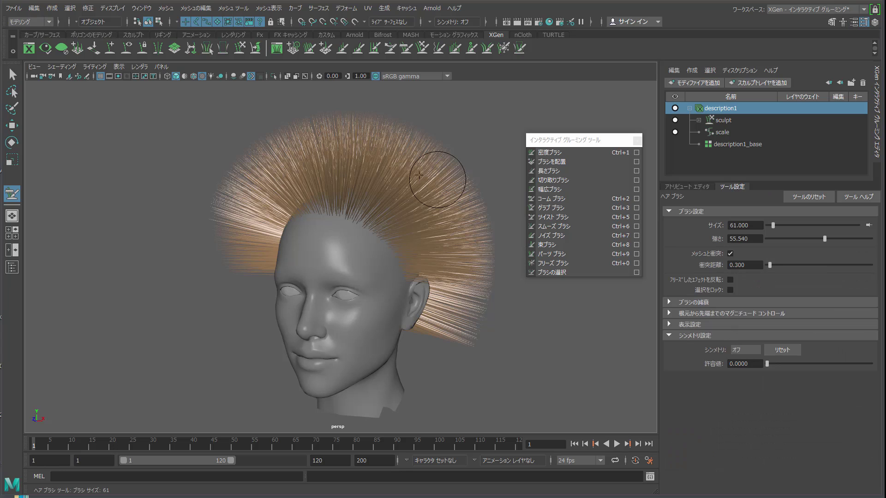
mouse_move(439, 206)
mouse_down()
mouse_move(394, 185)
mouse_move(461, 239)
mouse_up()
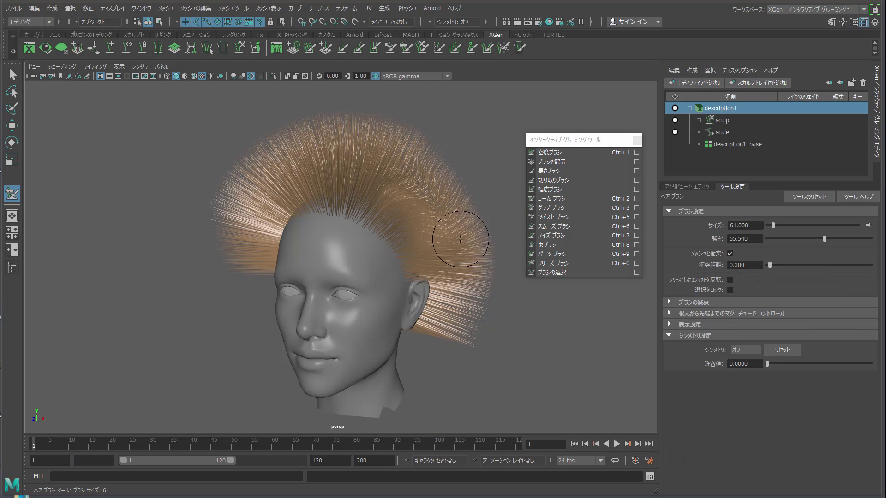
key(ctrl+z)
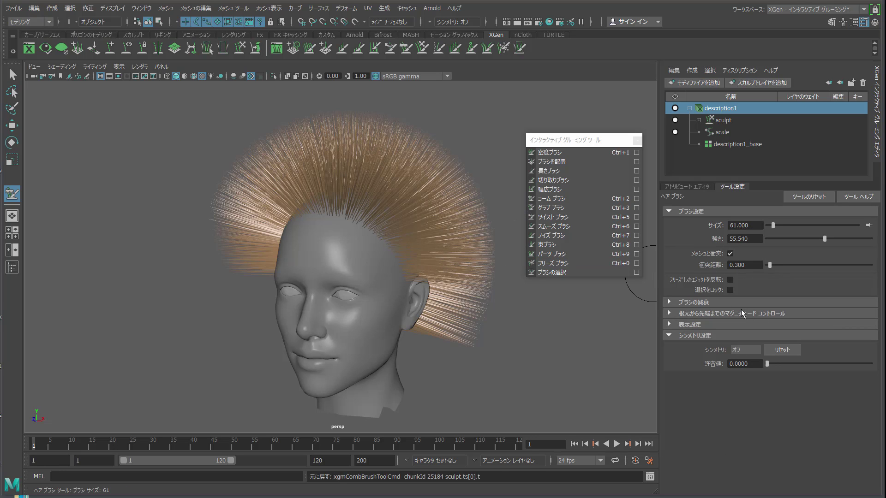
Set the comb brush Symmetry to Object X
click(746, 350)
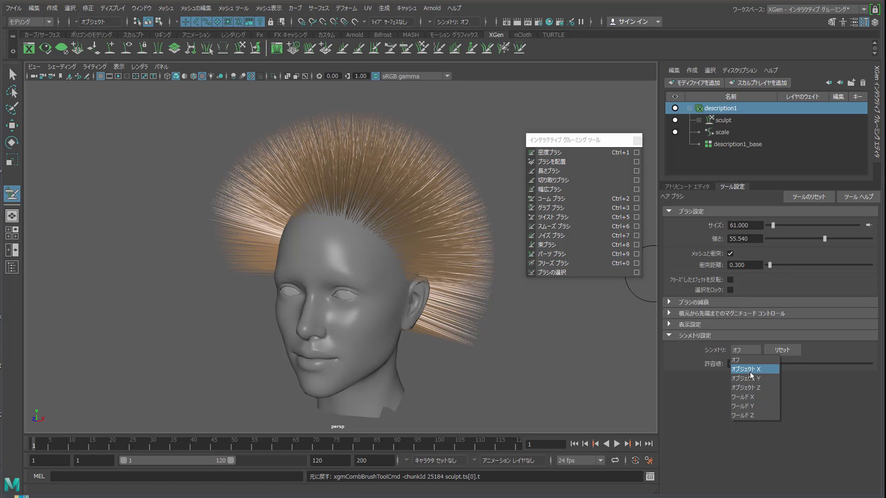
click(750, 372)
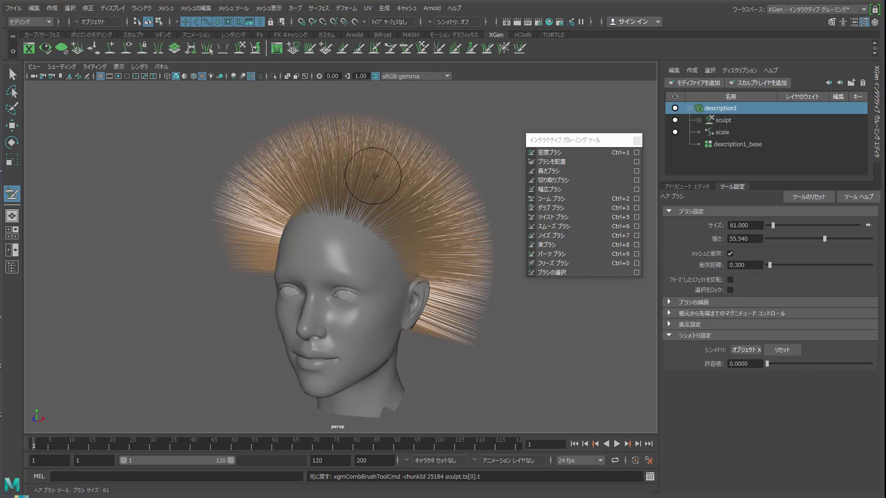
mouse_move(396, 196)
alt+mouse_down()
mouse_move(406, 185)
mouse_move(395, 157)
mouse_move(425, 192)
mouse_move(421, 203)
mouse_move(431, 200)
mouse_move(447, 257)
alt+mouse_up()
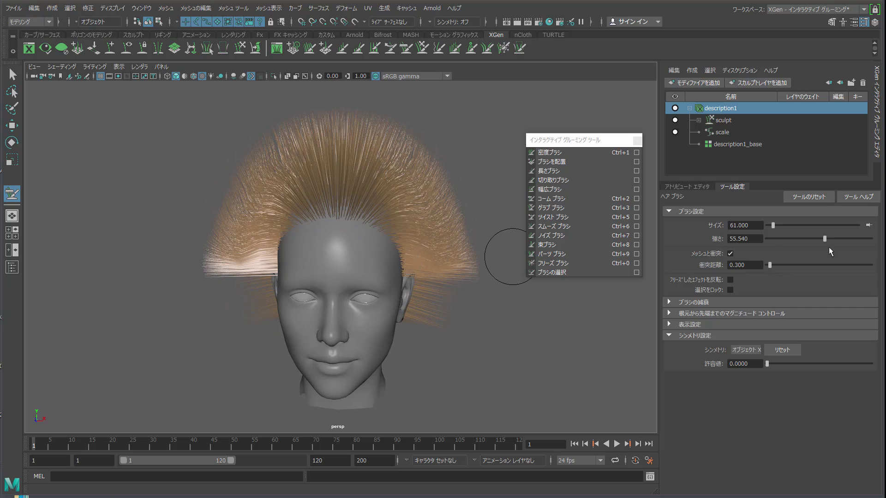
Set comb strength to 83.929 and comb the side hair down on both sides
drag(825, 239, 871, 238)
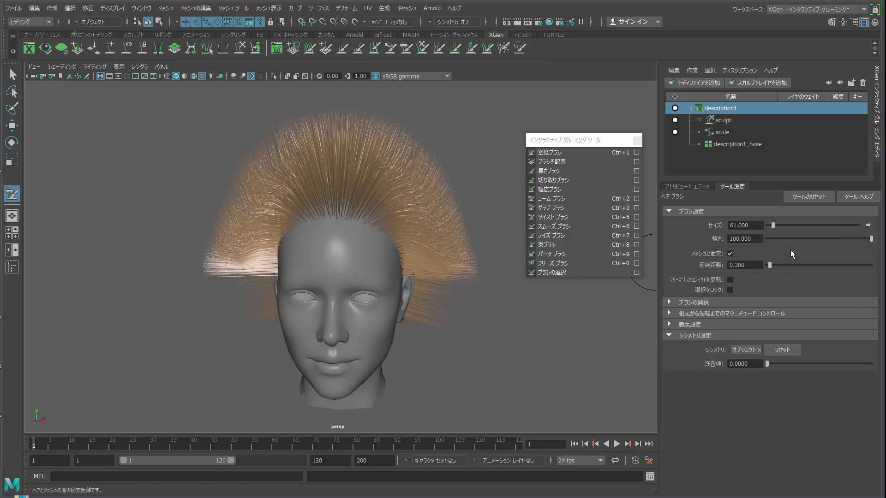
drag(854, 237, 853, 238)
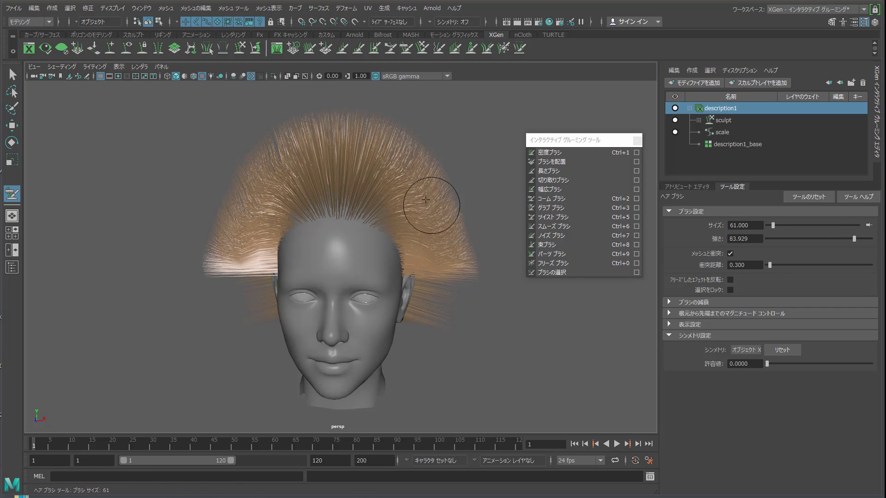
drag(432, 185, 425, 313)
mouse_move(439, 240)
mouse_down()
mouse_move(451, 292)
mouse_move(462, 268)
mouse_move(451, 313)
mouse_move(475, 312)
mouse_up()
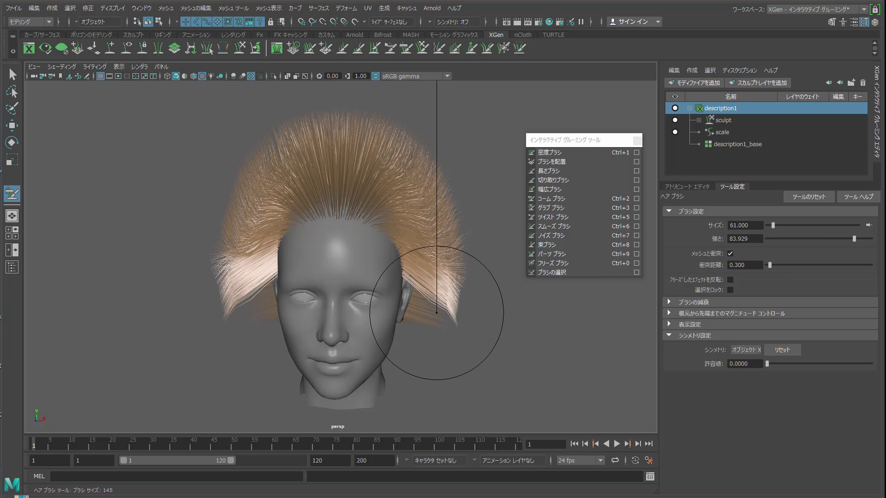
Comb the side and back hair down toward the neck, flipping it outward and smoothing the crown
mouse_move(478, 223)
mouse_down()
mouse_move(459, 257)
mouse_move(431, 273)
mouse_move(451, 318)
mouse_move(438, 296)
mouse_up()
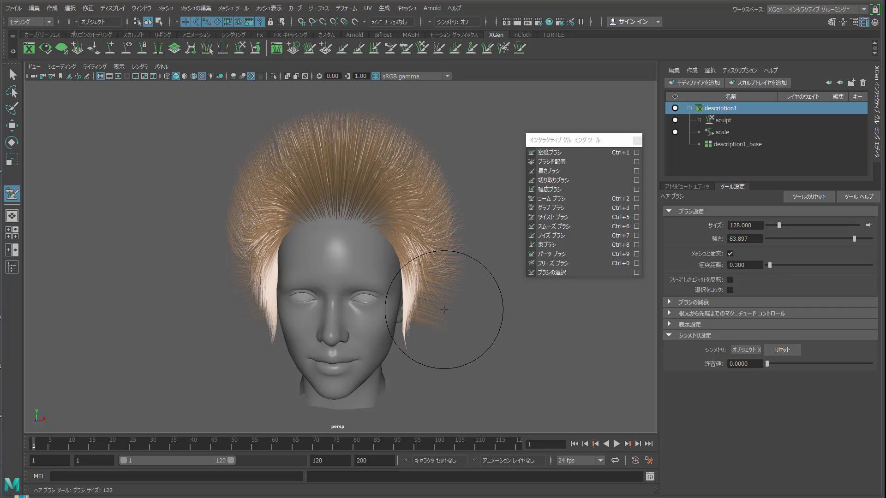
mouse_move(461, 268)
alt+mouse_down()
mouse_move(417, 138)
mouse_move(486, 336)
alt+mouse_up()
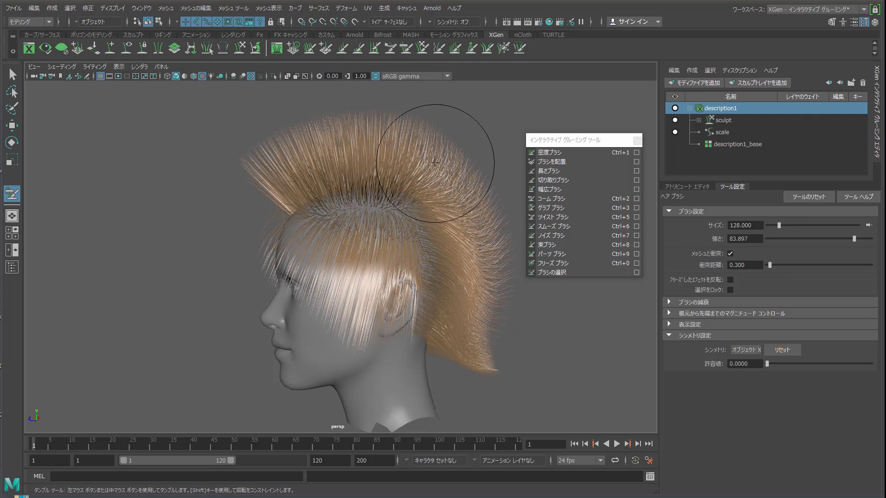
drag(439, 134, 406, 391)
mouse_move(524, 216)
mouse_down()
mouse_move(375, 375)
mouse_move(504, 266)
mouse_up()
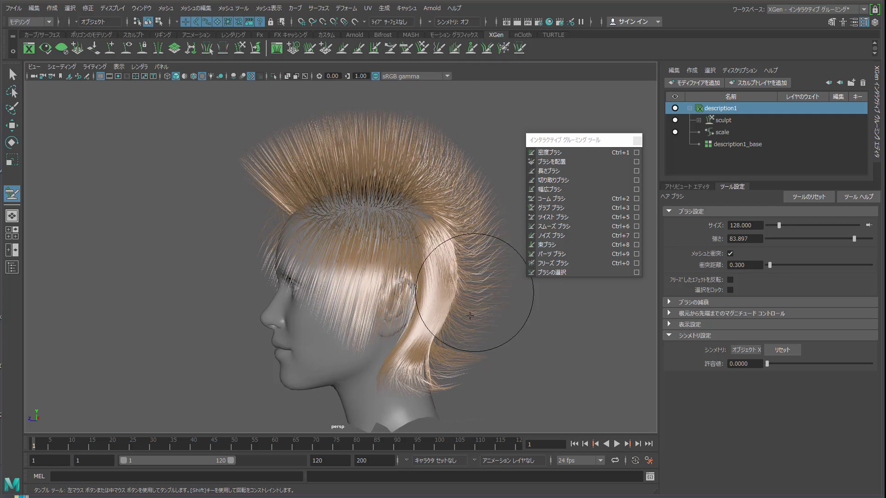
drag(519, 216, 495, 346)
drag(469, 198, 431, 317)
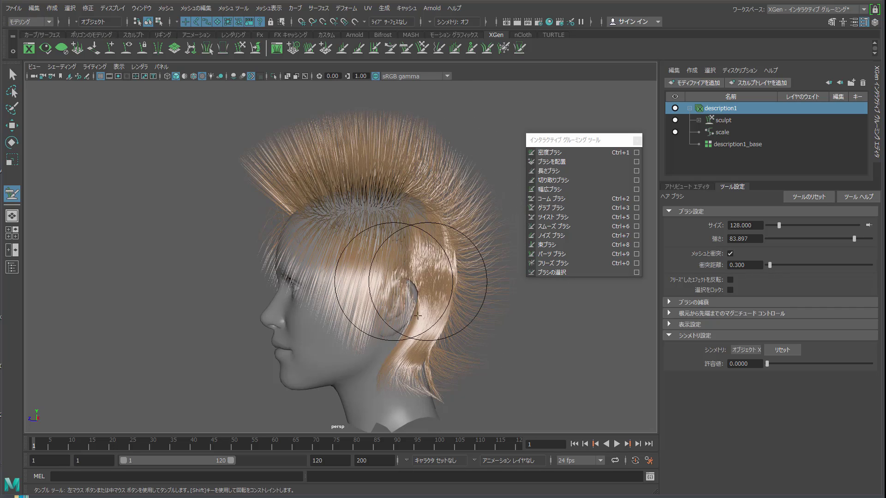
drag(443, 182, 474, 268)
drag(416, 109, 425, 218)
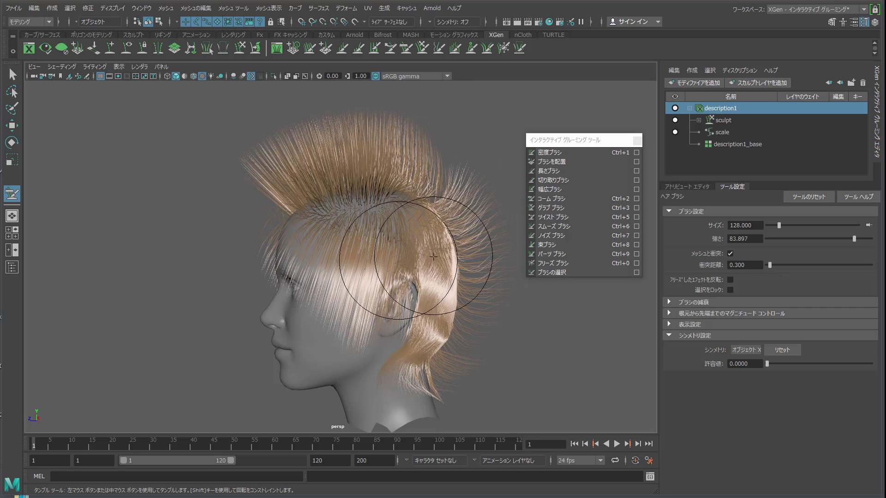
drag(466, 176, 524, 297)
drag(494, 217, 514, 306)
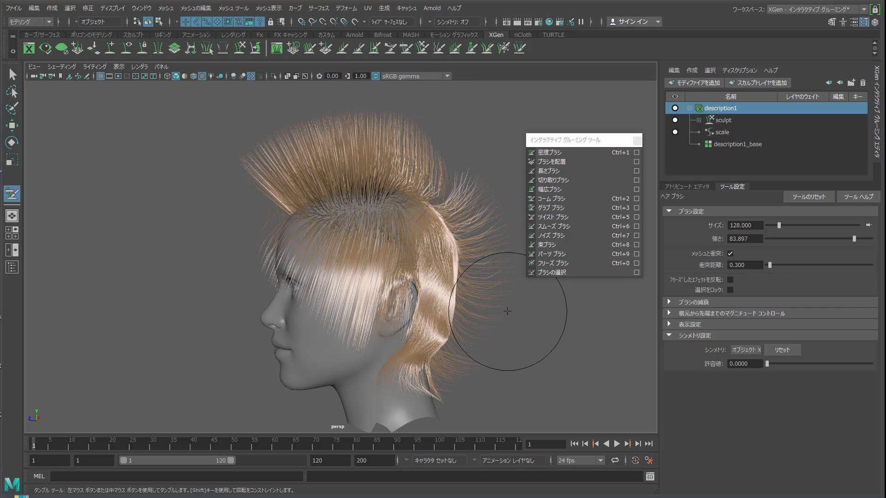
Smooth the hair behind and around both ears and pull the back strands outward
alt+middle_drag(521, 341, 483, 336)
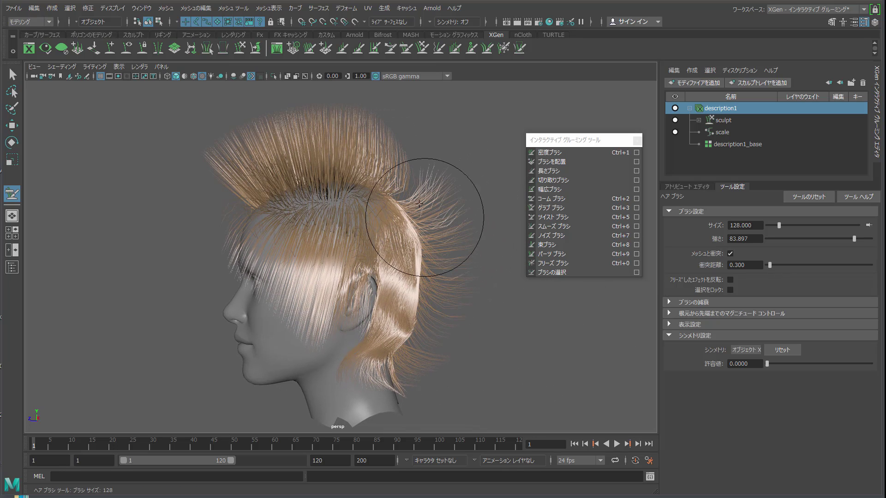
mouse_move(415, 218)
mouse_down()
mouse_move(410, 279)
mouse_move(406, 266)
mouse_move(501, 245)
mouse_move(416, 251)
mouse_move(464, 258)
mouse_move(479, 245)
mouse_up()
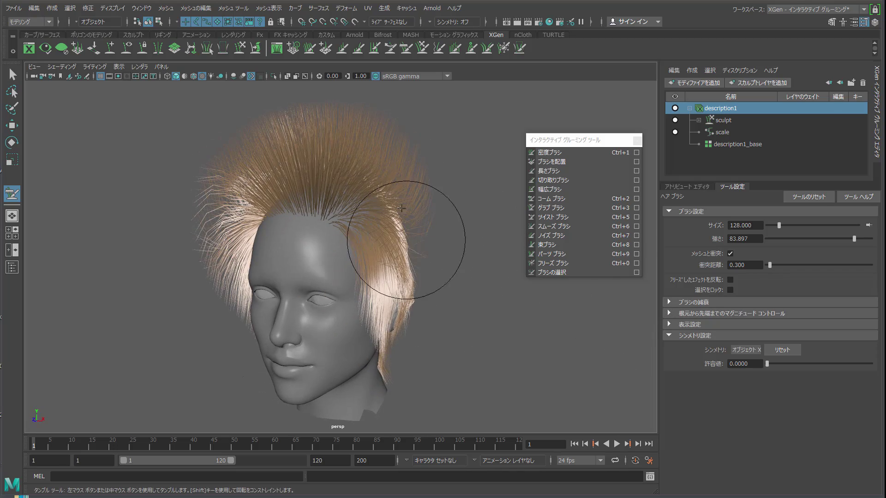
drag(410, 266, 425, 249)
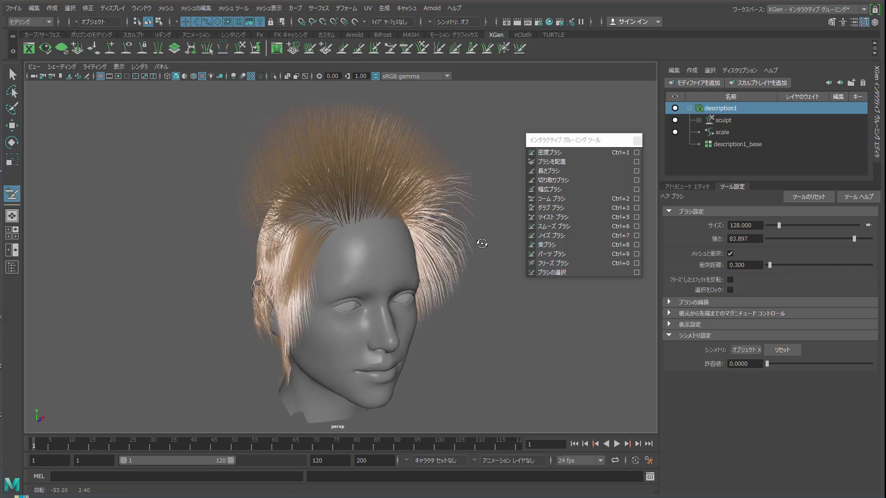
mouse_move(478, 241)
alt+mouse_down()
mouse_move(323, 240)
mouse_move(471, 178)
mouse_move(421, 337)
mouse_move(439, 340)
mouse_move(394, 365)
alt+mouse_up()
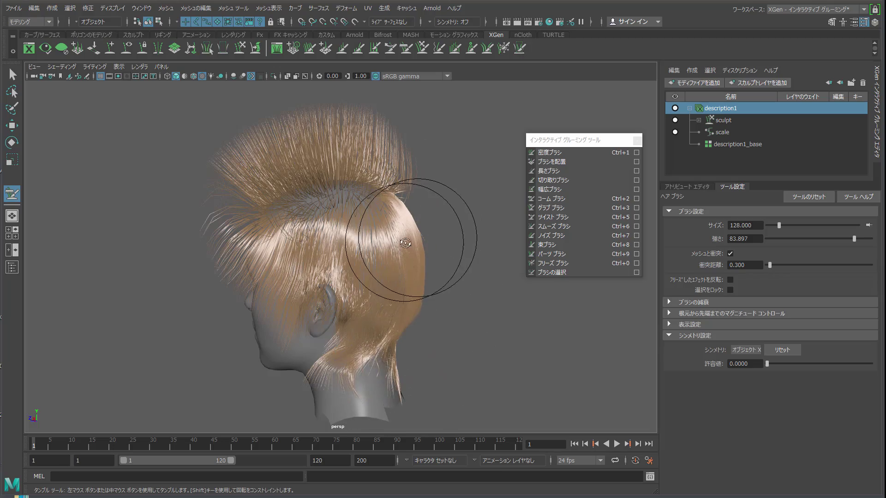
mouse_move(415, 267)
alt+mouse_down()
mouse_move(439, 273)
mouse_move(391, 236)
mouse_move(600, 240)
alt+mouse_up()
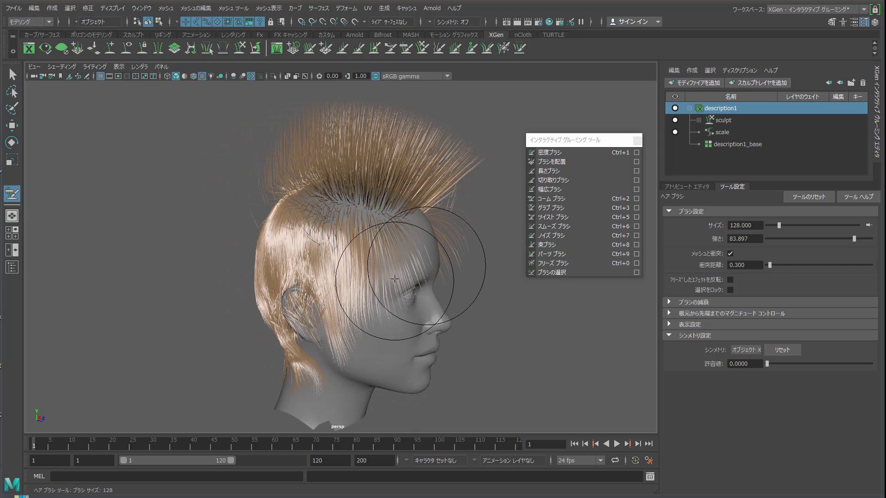
mouse_move(376, 325)
mouse_down()
mouse_move(293, 307)
mouse_move(291, 289)
mouse_move(266, 347)
mouse_up()
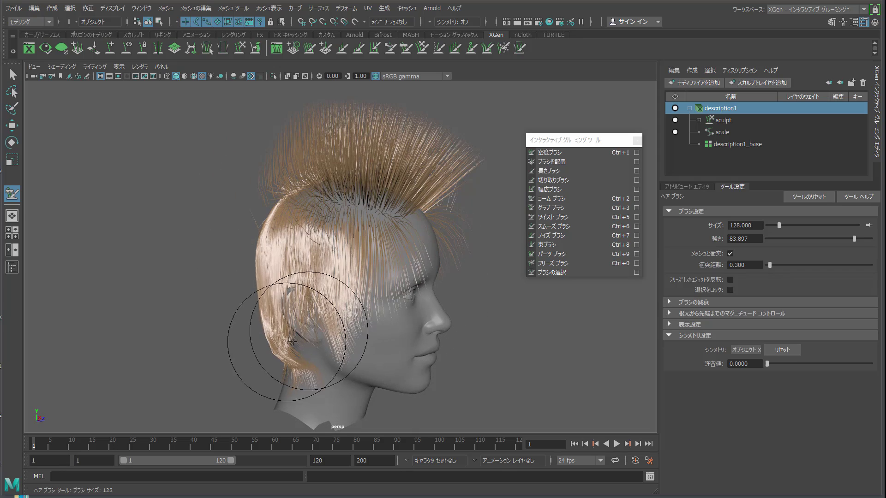
alt+drag(337, 277, 174, 281)
mouse_move(411, 161)
mouse_down()
mouse_move(422, 224)
mouse_move(406, 118)
mouse_move(435, 182)
mouse_move(416, 148)
mouse_move(445, 257)
mouse_move(415, 198)
mouse_up()
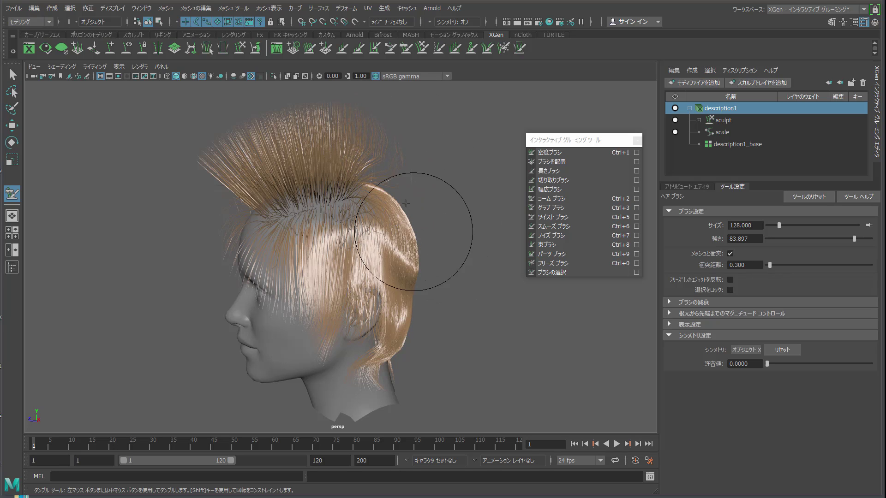
Turn brush symmetry off and sweep the top crest strands forward over the forehead
click(745, 350)
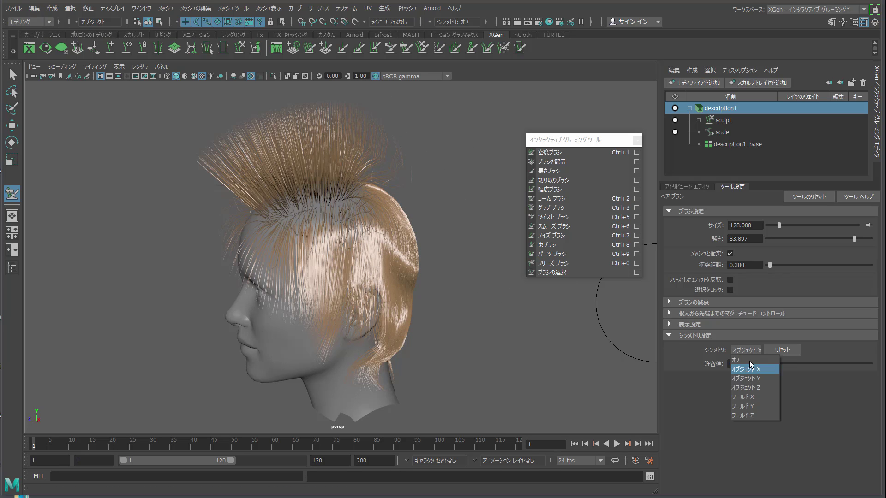
click(749, 362)
alt+drag(366, 187, 323, 188)
drag(237, 104, 154, 174)
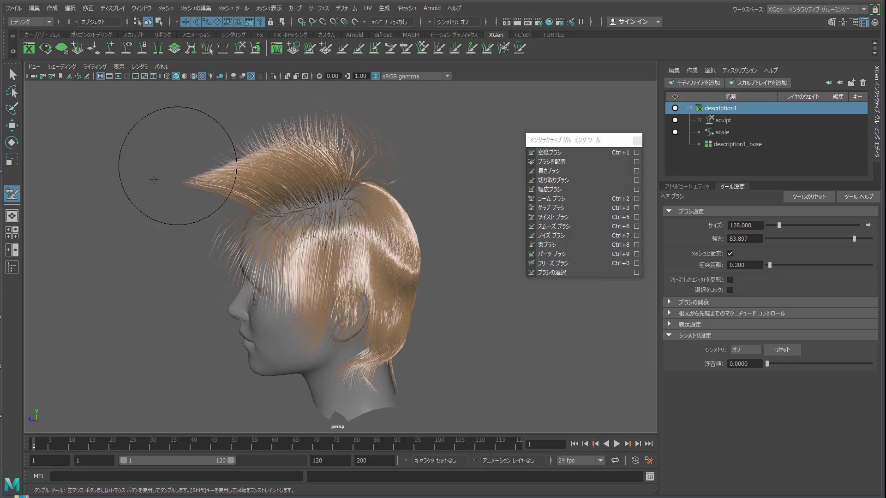
mouse_move(376, 159)
mouse_down()
mouse_move(296, 162)
mouse_move(198, 231)
mouse_up()
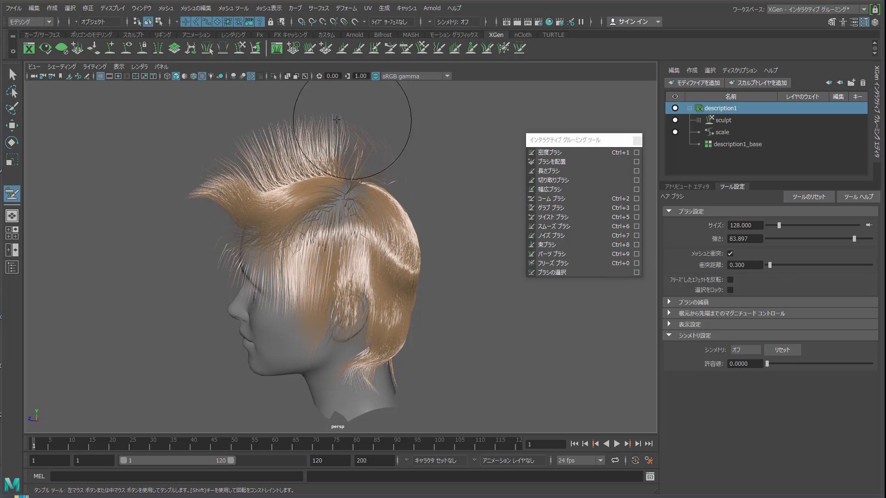
drag(387, 124, 198, 199)
mouse_move(353, 115)
mouse_down()
mouse_move(257, 178)
mouse_move(406, 134)
mouse_move(257, 198)
mouse_move(313, 175)
mouse_up()
Brush the upright hair spike on the head's left side down flat
alt+drag(399, 194, 387, 174)
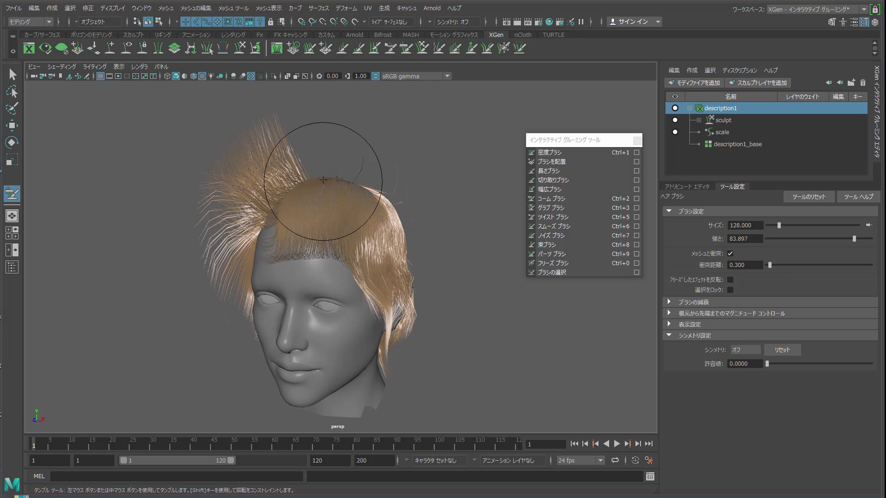
mouse_move(279, 260)
alt+mouse_down()
mouse_move(311, 200)
mouse_move(295, 194)
alt+mouse_up()
drag(257, 109, 257, 169)
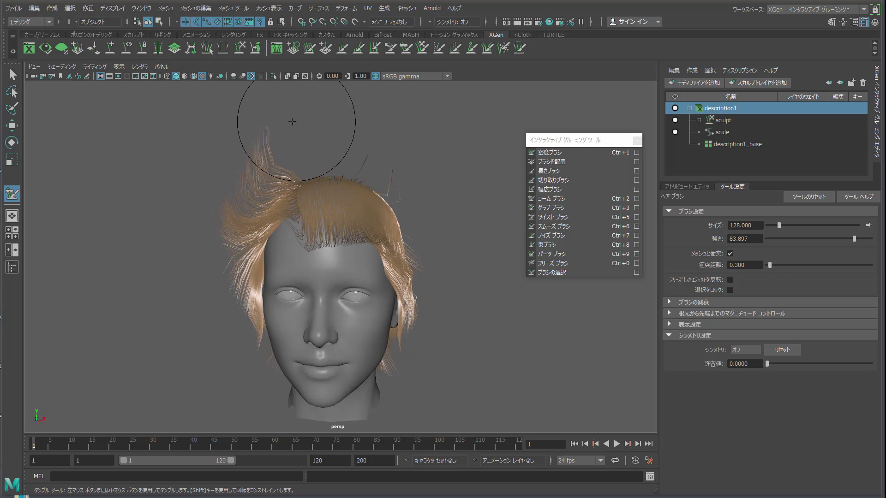
drag(287, 118, 249, 227)
drag(277, 178, 237, 297)
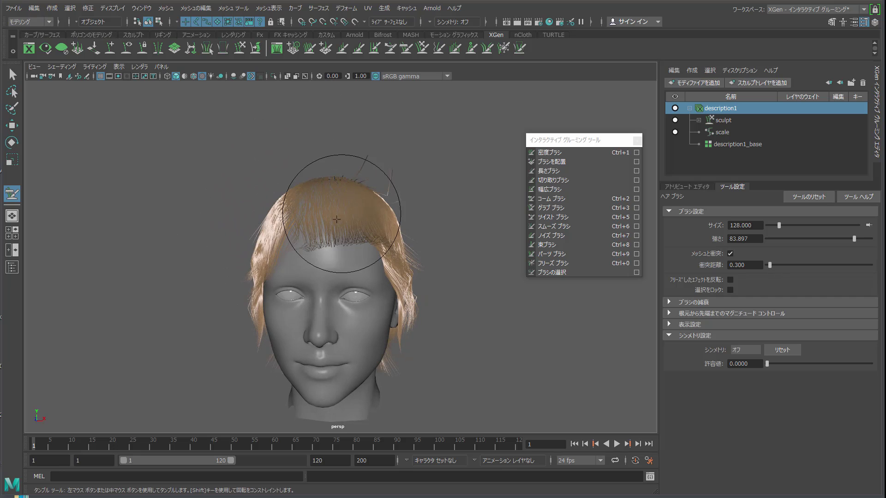
Comb the fringe toward the left and curl the left-side hair outward
drag(359, 194, 287, 243)
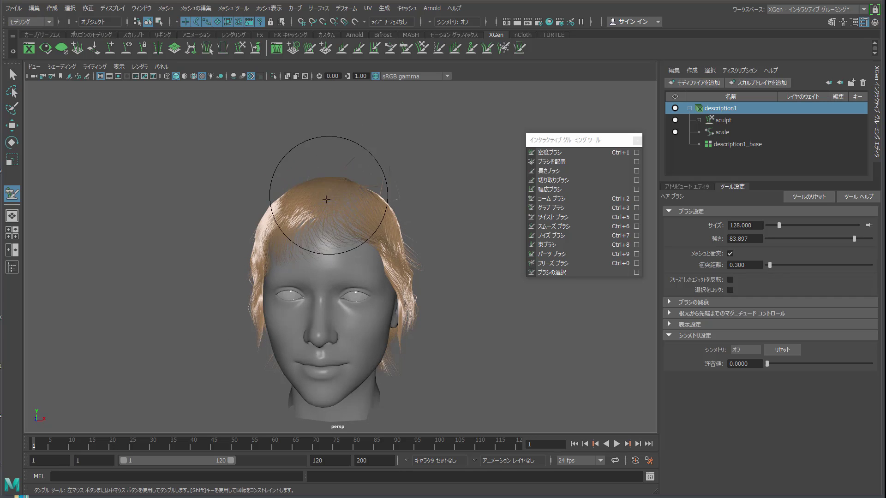
drag(345, 227, 266, 259)
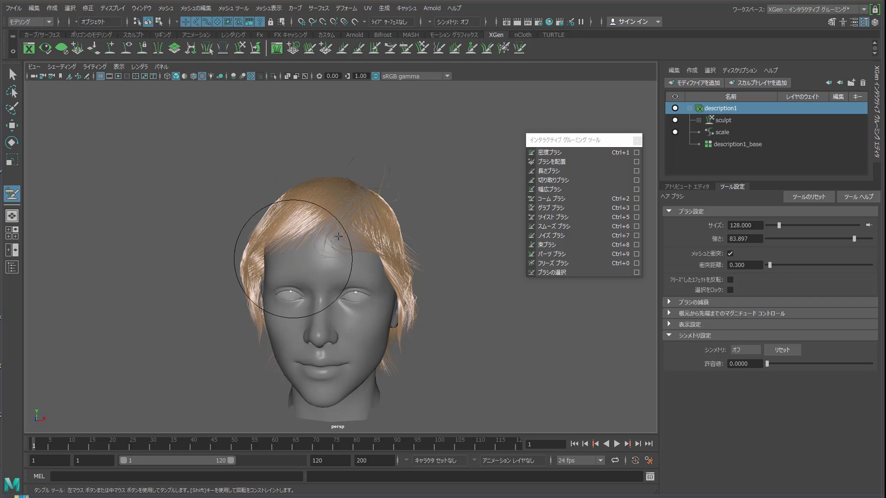
drag(376, 168, 425, 257)
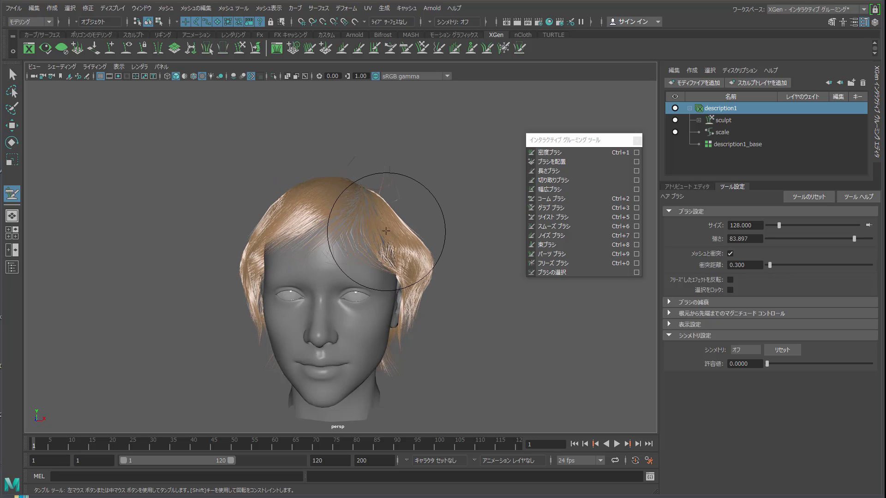
drag(376, 168, 390, 252)
scroll(375, 240, up, 2)
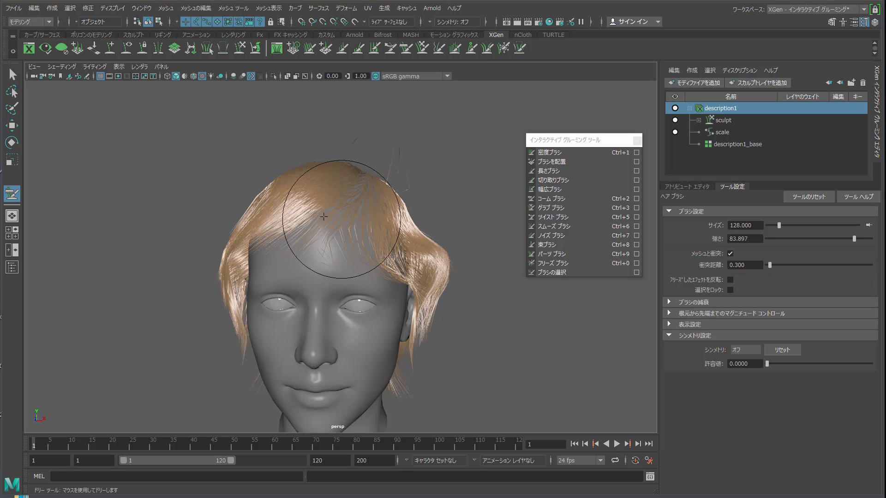
Comb the crown hair down into forehead bangs and straighten the right temple
mouse_move(324, 216)
mouse_down()
mouse_move(317, 208)
mouse_move(277, 240)
mouse_up()
drag(295, 194, 257, 249)
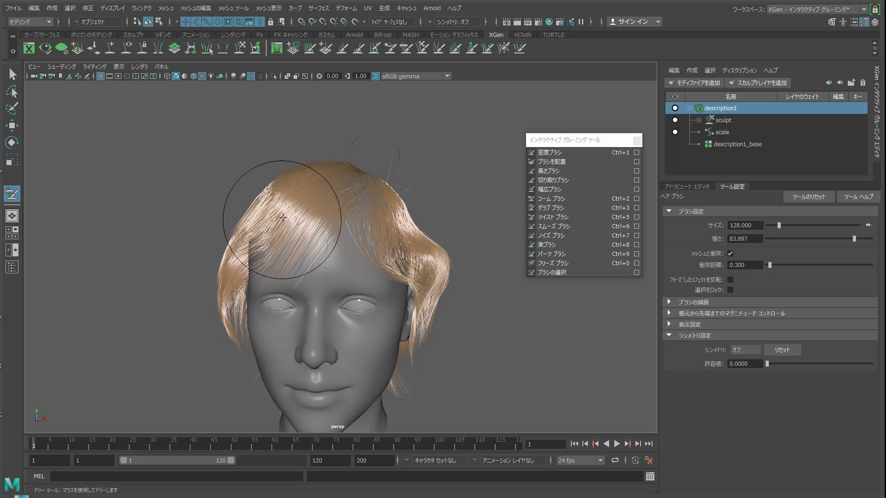
mouse_move(289, 166)
mouse_down()
mouse_move(265, 290)
mouse_move(392, 253)
mouse_move(425, 317)
mouse_move(409, 326)
mouse_up()
mouse_move(419, 228)
mouse_down()
mouse_move(398, 238)
mouse_move(417, 229)
mouse_move(411, 243)
mouse_up()
Check the head from several angles and pull the bangs further down the forehead
alt+drag(412, 196, 324, 196)
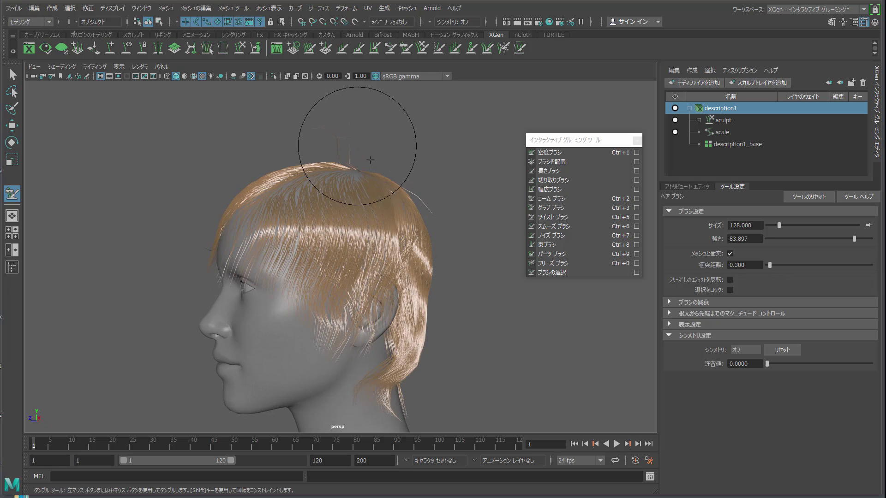
mouse_move(410, 241)
alt+mouse_down()
mouse_move(435, 222)
mouse_move(381, 146)
mouse_move(336, 129)
mouse_move(281, 180)
mouse_move(272, 177)
mouse_move(293, 262)
mouse_move(292, 182)
mouse_move(257, 239)
alt+mouse_up()
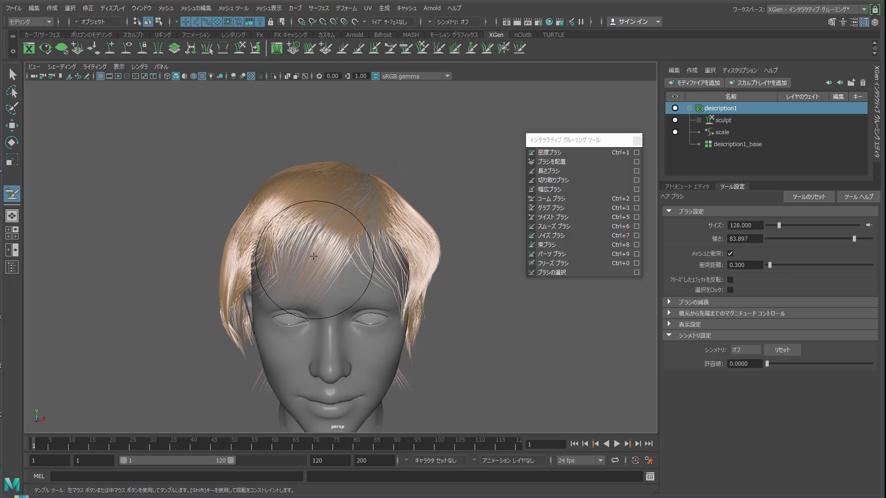
mouse_move(314, 257)
alt+mouse_down()
mouse_move(326, 179)
mouse_move(283, 170)
alt+mouse_up()
alt+drag(306, 228, 217, 217)
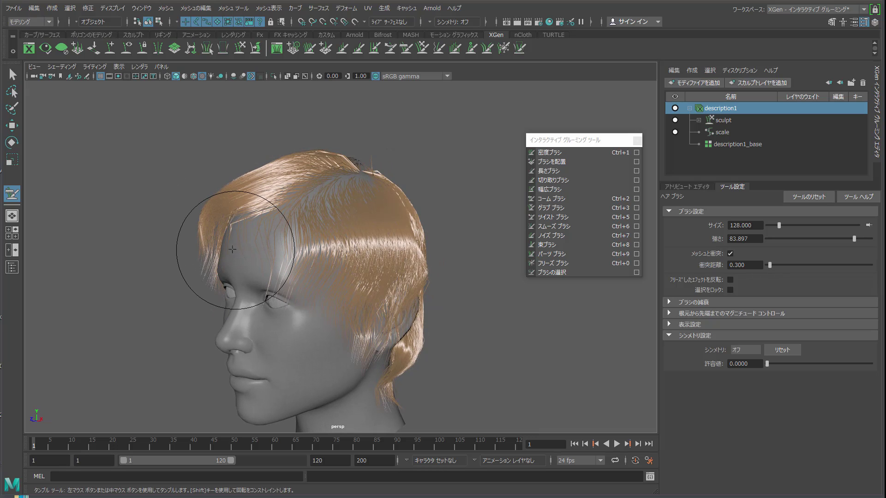
drag(233, 250, 230, 268)
Reshape the left side, round off the back and smooth stray crown hairs
alt+drag(303, 262, 379, 253)
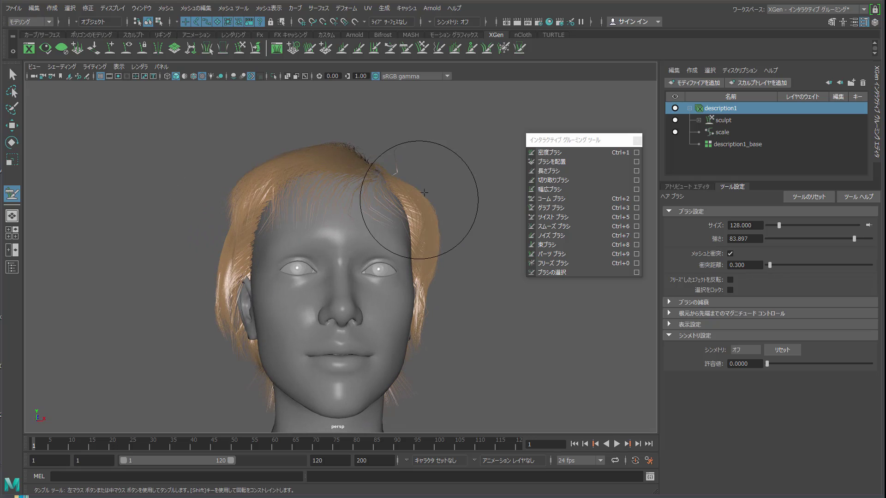
alt+drag(415, 229, 429, 198)
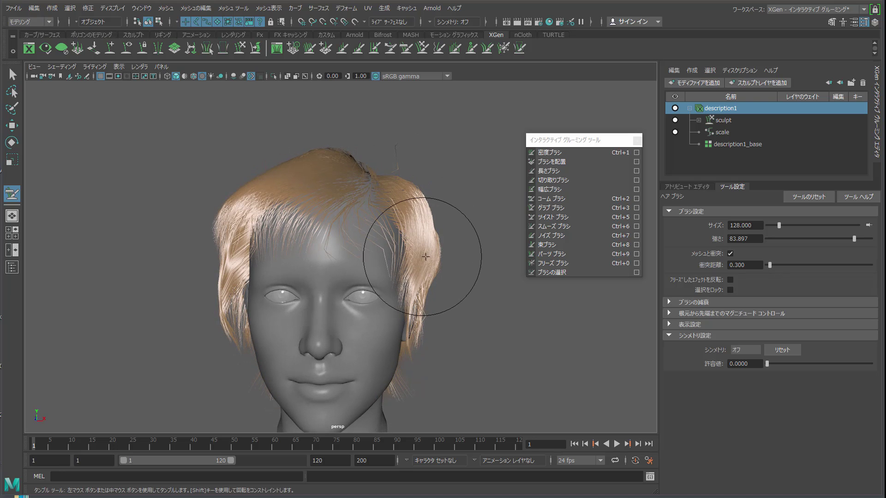
mouse_move(400, 290)
alt+mouse_down()
mouse_move(395, 300)
mouse_move(296, 249)
mouse_move(266, 263)
mouse_move(290, 246)
mouse_move(425, 307)
mouse_move(351, 286)
mouse_move(410, 281)
mouse_move(372, 341)
alt+mouse_up()
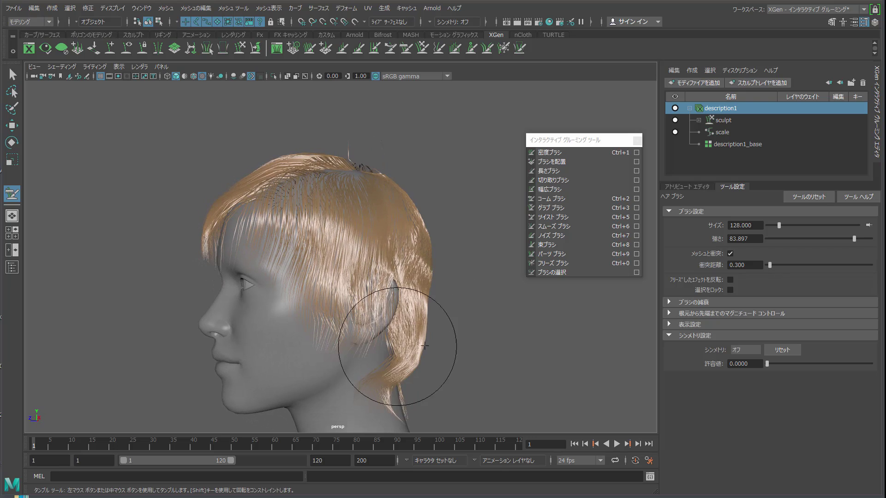
mouse_move(423, 217)
alt+mouse_down()
mouse_move(446, 288)
mouse_move(423, 204)
mouse_move(279, 217)
mouse_move(259, 199)
alt+mouse_up()
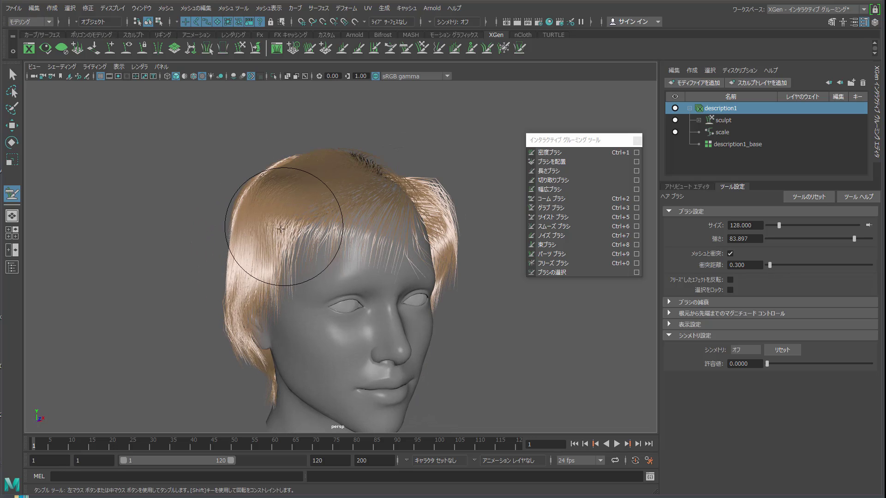
mouse_move(233, 261)
mouse_down()
mouse_move(253, 277)
mouse_move(316, 257)
mouse_move(296, 326)
mouse_move(277, 344)
mouse_move(311, 321)
mouse_move(277, 277)
mouse_up()
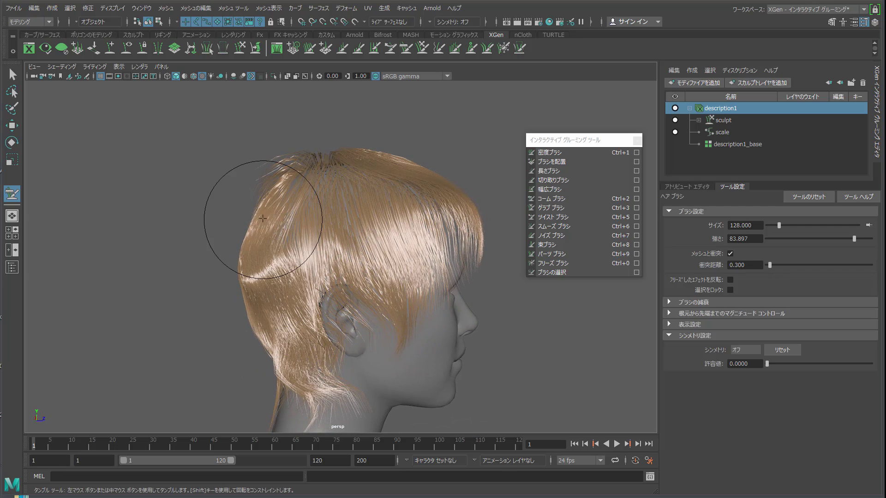
mouse_move(263, 218)
mouse_down()
mouse_move(242, 188)
mouse_move(245, 239)
mouse_up()
mouse_move(279, 180)
mouse_down()
mouse_move(374, 222)
mouse_move(396, 196)
mouse_up()
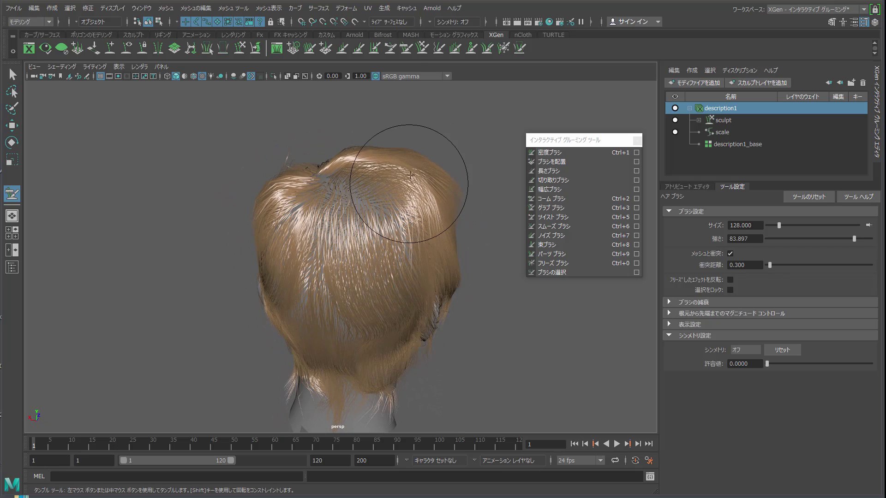
Comb the hair on the left side of the head into shape
alt+drag(330, 239, 274, 184)
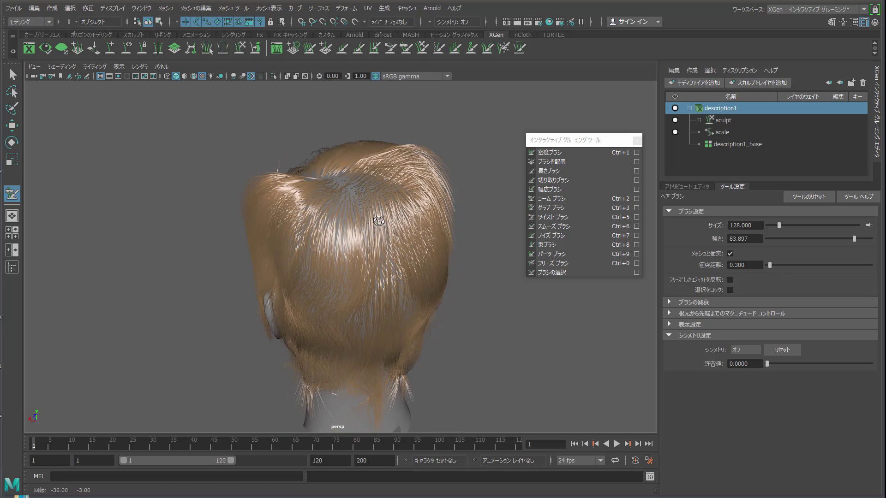
alt+drag(301, 202, 326, 202)
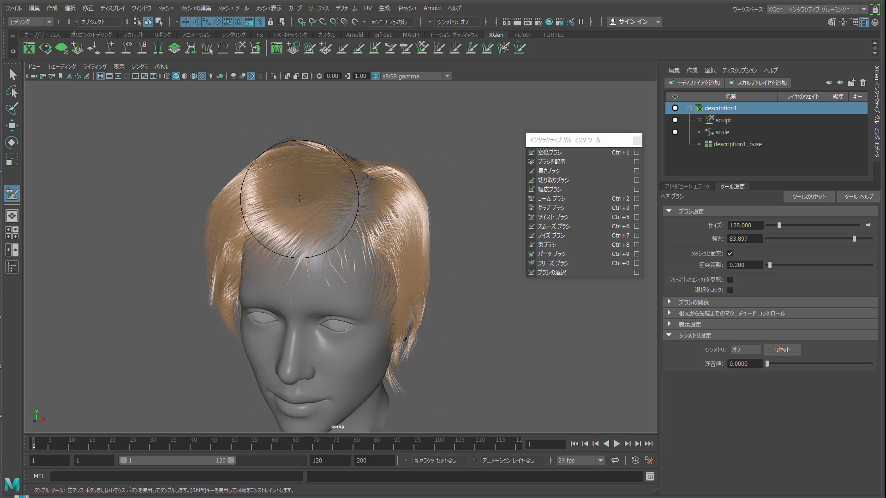
mouse_move(324, 188)
alt+mouse_down()
mouse_move(337, 174)
mouse_move(324, 162)
alt+mouse_up()
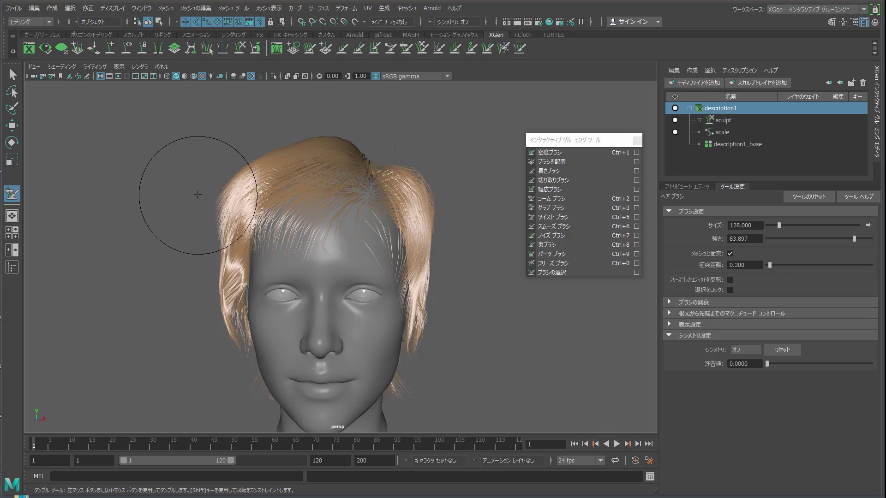
drag(197, 195, 244, 185)
Reshape the hair strands near the nape and on the crown
mouse_move(290, 203)
alt+mouse_down()
mouse_move(296, 227)
mouse_move(422, 201)
mouse_move(429, 191)
mouse_move(454, 230)
alt+mouse_up()
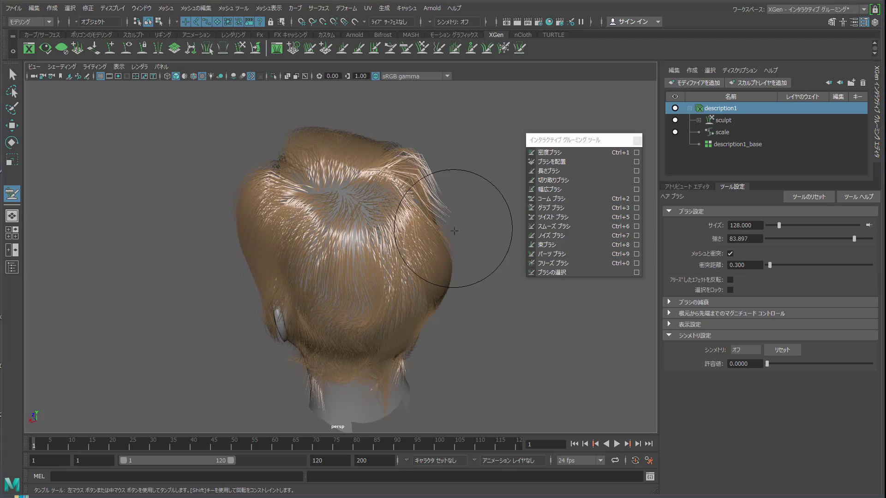
mouse_move(426, 276)
alt+mouse_down()
mouse_move(425, 201)
mouse_move(421, 212)
alt+mouse_up()
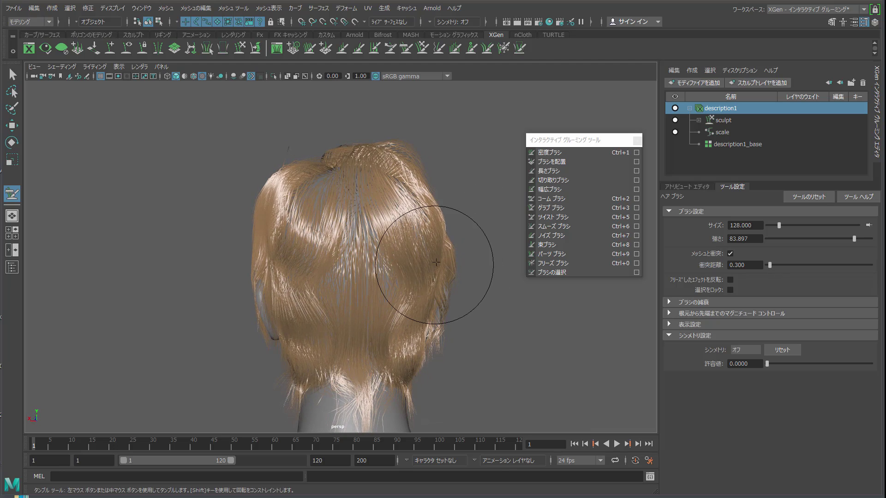
mouse_move(437, 263)
alt+mouse_down()
mouse_move(352, 292)
mouse_move(256, 297)
alt+mouse_up()
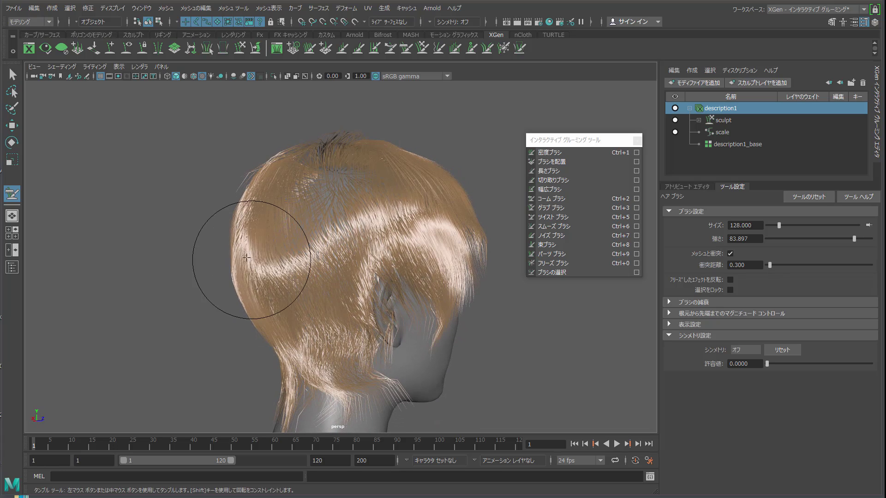
mouse_move(247, 258)
mouse_down()
mouse_move(296, 277)
mouse_move(317, 347)
mouse_move(345, 382)
mouse_move(316, 373)
mouse_move(276, 273)
mouse_move(290, 241)
mouse_up()
drag(314, 153, 317, 151)
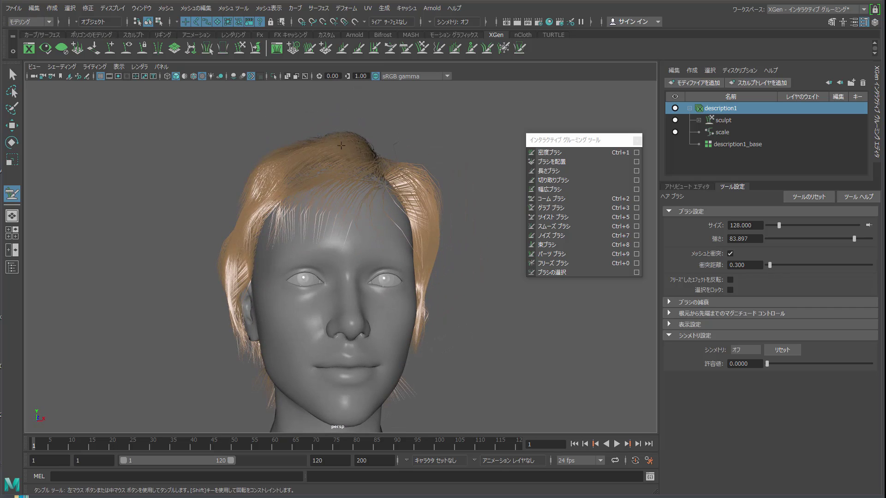
Orbit around the head to inspect the crown and back of the groom
alt+drag(244, 192, 199, 217)
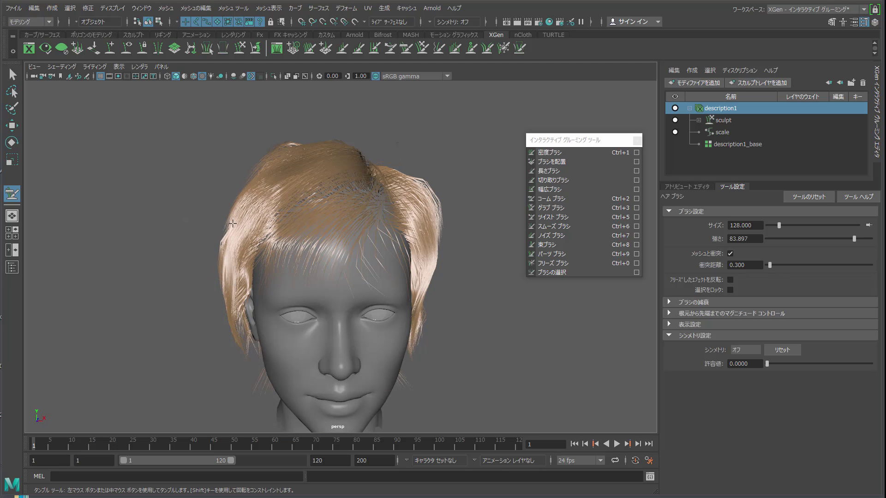
mouse_move(326, 237)
alt+mouse_down()
mouse_move(295, 222)
mouse_move(441, 204)
alt+mouse_up()
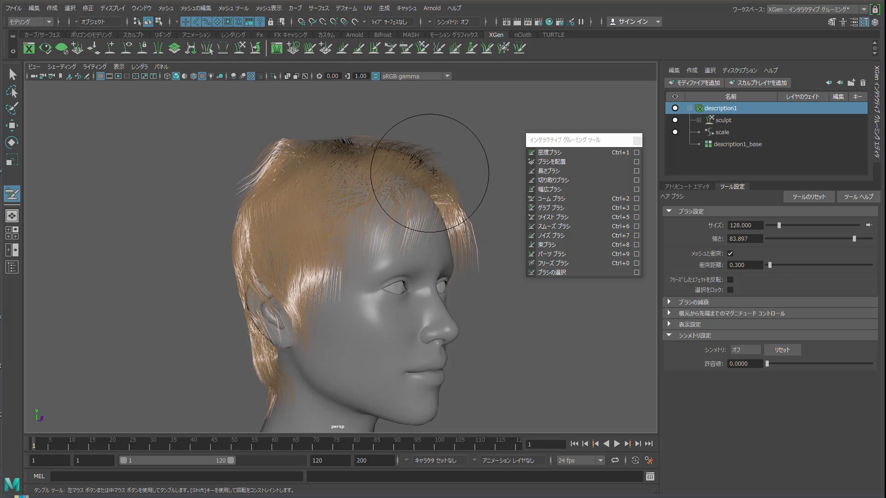
alt+drag(379, 204, 351, 228)
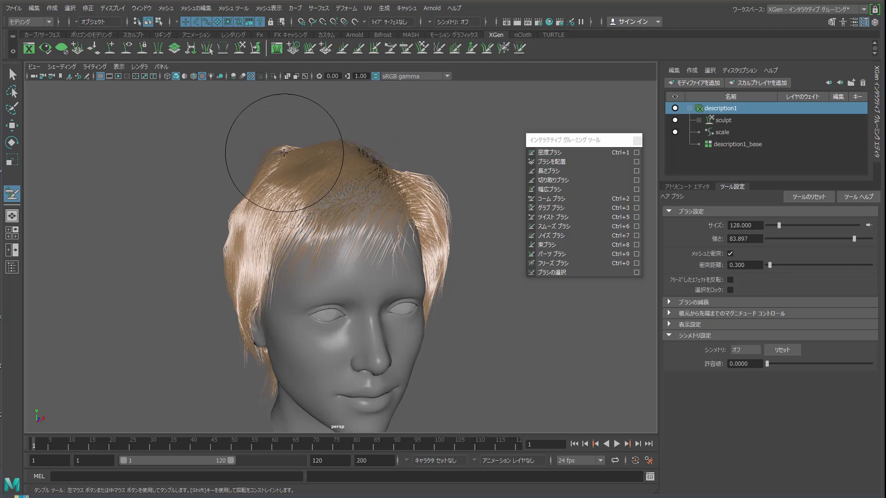
alt+drag(339, 160, 451, 158)
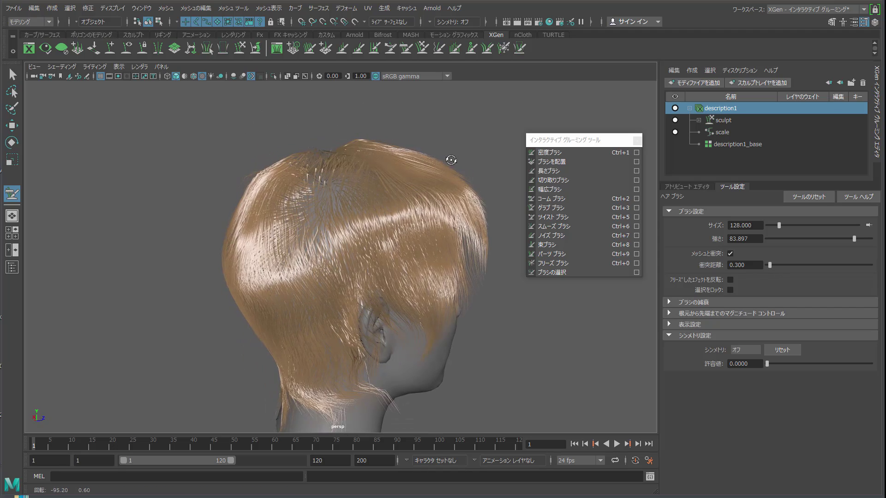
mouse_move(395, 192)
alt+mouse_down()
mouse_move(437, 184)
mouse_move(409, 162)
mouse_move(469, 174)
alt+mouse_up()
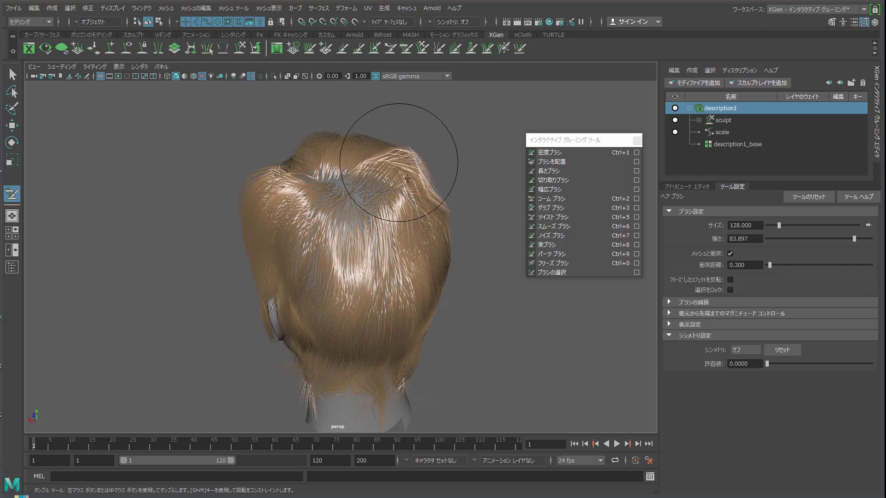
mouse_move(399, 172)
alt+mouse_down()
mouse_move(414, 206)
mouse_move(431, 198)
alt+mouse_up()
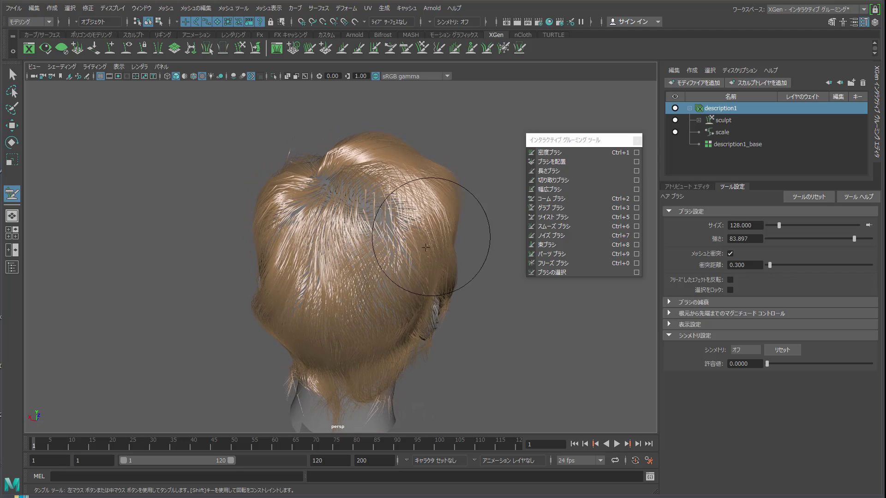
mouse_move(435, 231)
alt+mouse_down()
mouse_move(296, 261)
mouse_move(342, 360)
alt+mouse_up()
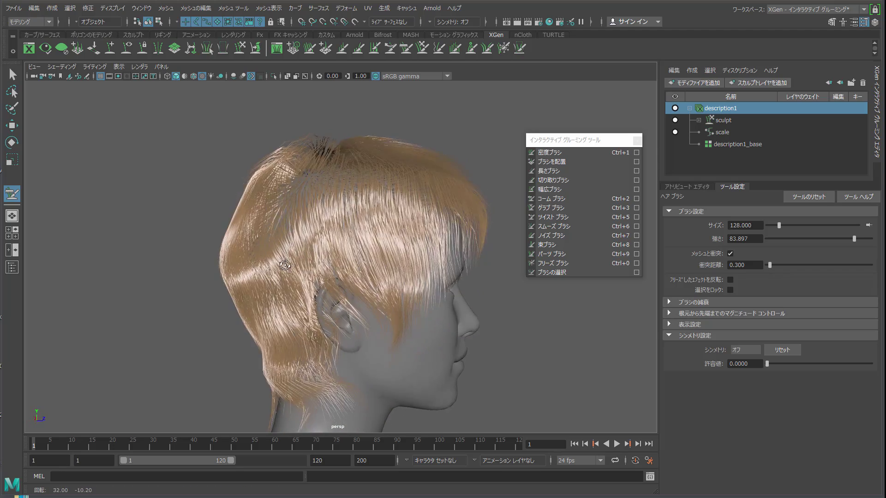
Undo the last stroke, lower Hair Brush Strength to 45.982, and flatten the upper-left hair
alt+drag(408, 346, 321, 317)
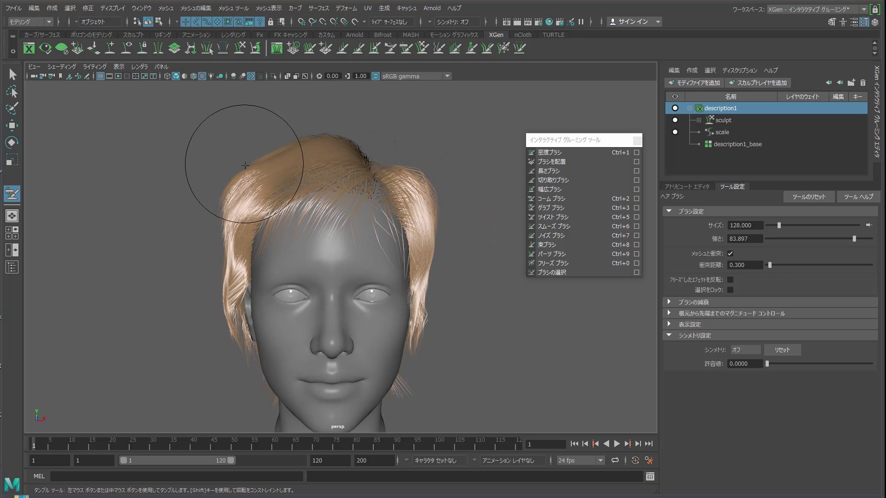
drag(232, 189, 214, 207)
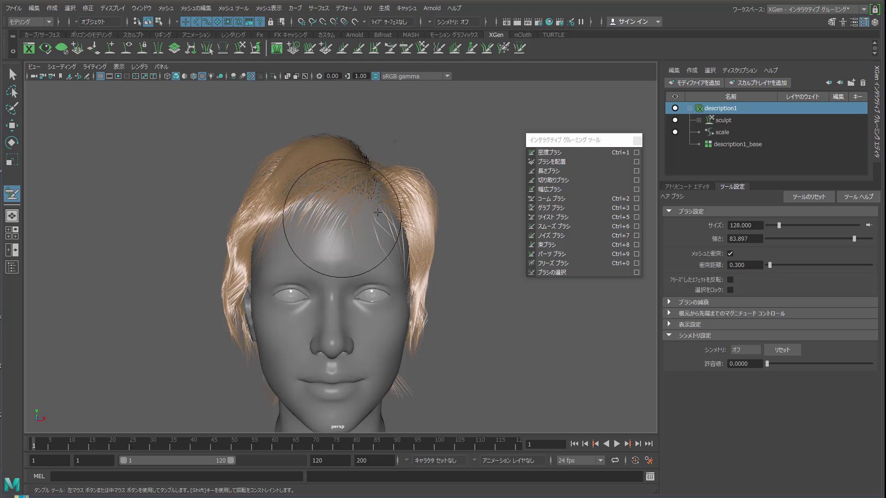
key(ctrl+z)
key(ctrl+z)
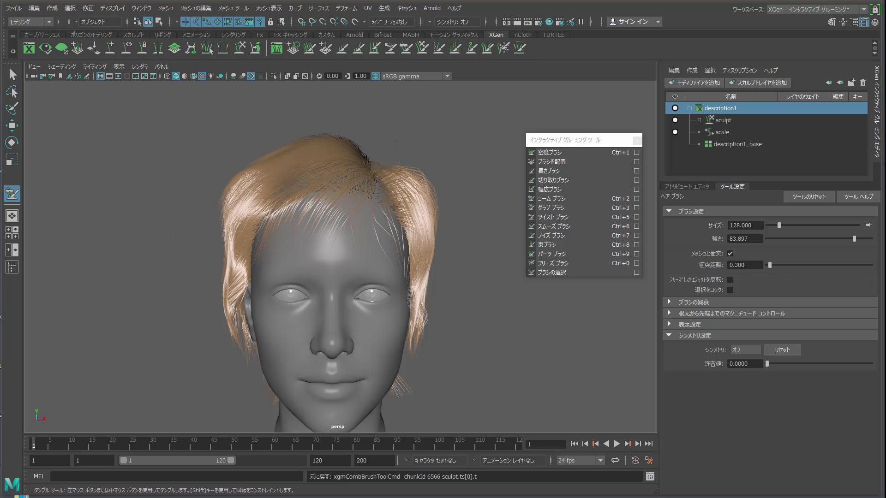
drag(855, 236, 815, 240)
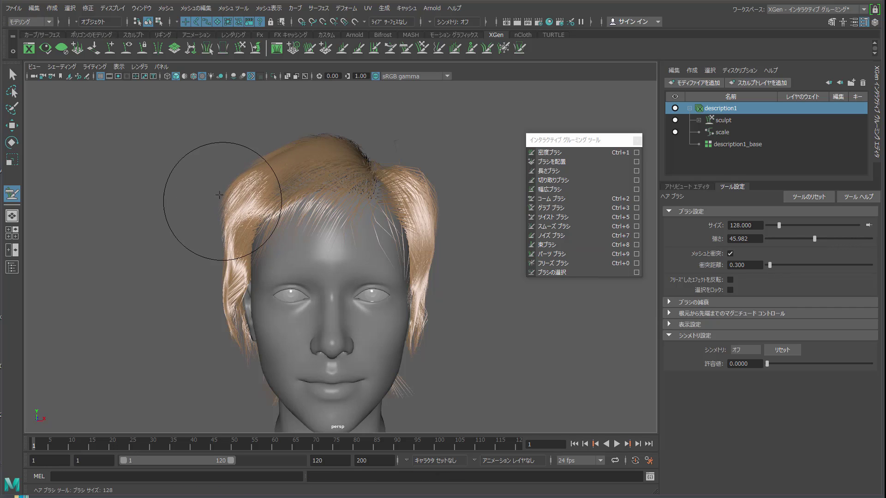
drag(216, 188, 240, 180)
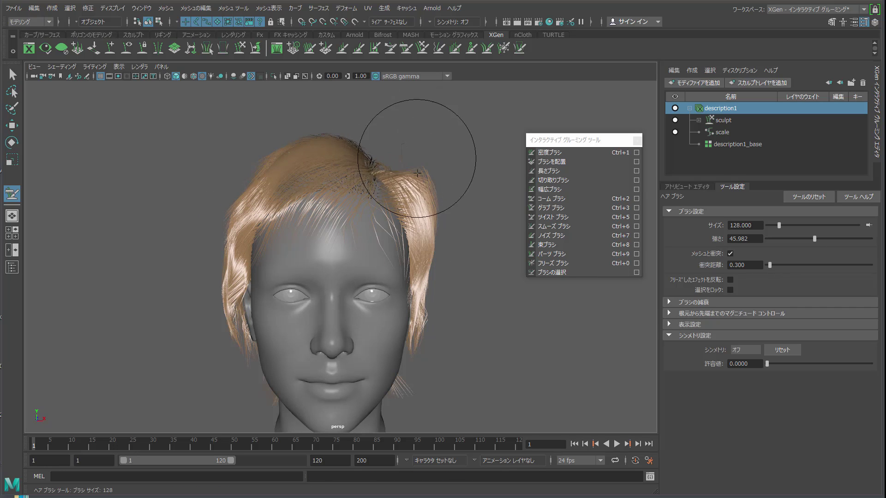
Lift a tuft beside the parting and comb the side hair down and outward
mouse_move(416, 149)
mouse_down()
mouse_move(406, 175)
mouse_move(395, 167)
mouse_up()
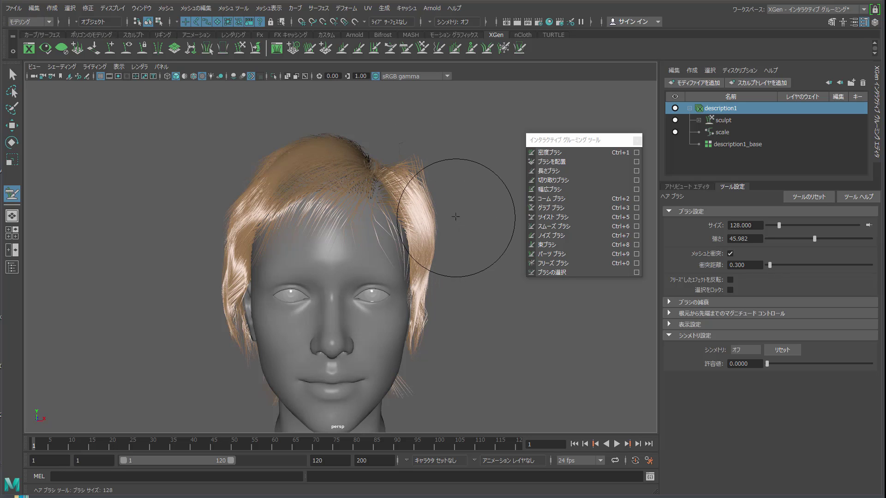
alt+drag(455, 216, 406, 192)
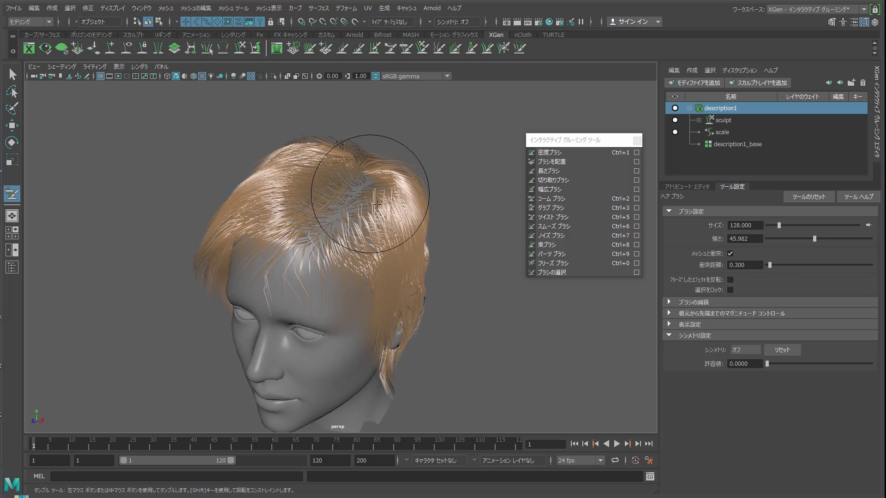
mouse_move(401, 187)
alt+mouse_down()
mouse_move(327, 181)
mouse_move(337, 184)
alt+mouse_up()
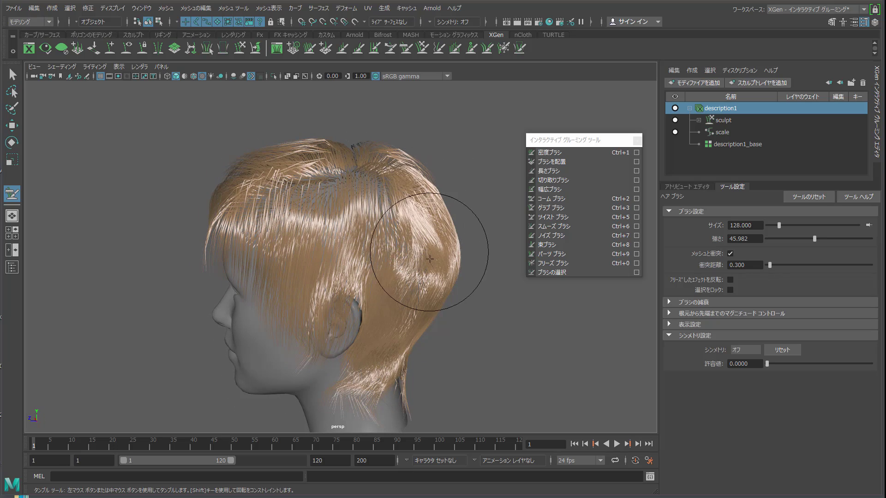
alt+drag(425, 286, 475, 279)
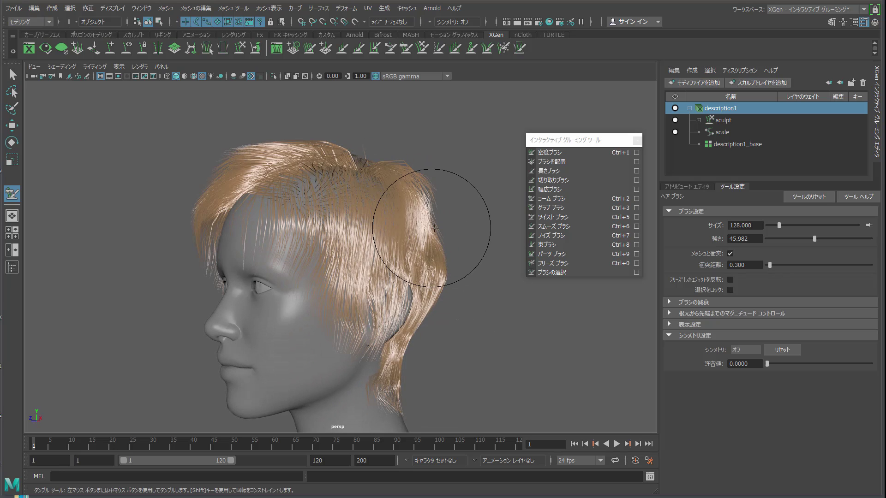
mouse_move(435, 228)
mouse_down()
mouse_move(429, 272)
mouse_move(453, 273)
mouse_up()
Comb the hair back from around the ear, then view the left profile closer
alt+drag(415, 315, 457, 311)
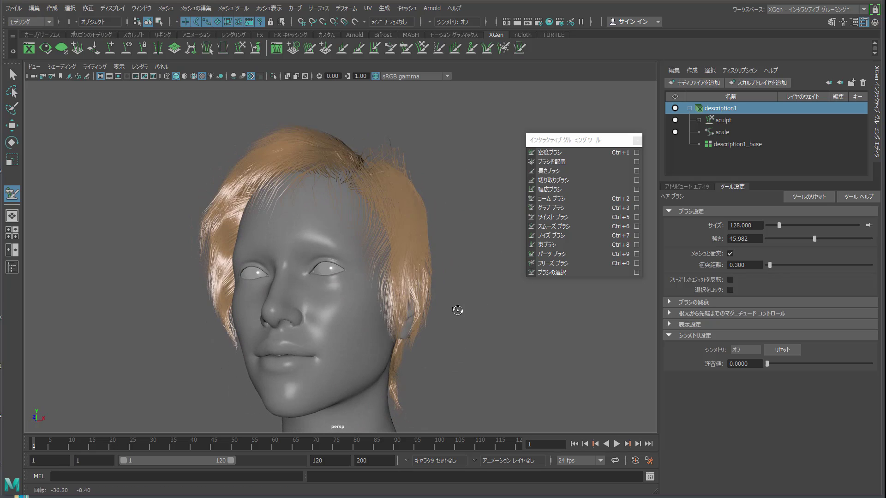
alt+drag(217, 182, 257, 204)
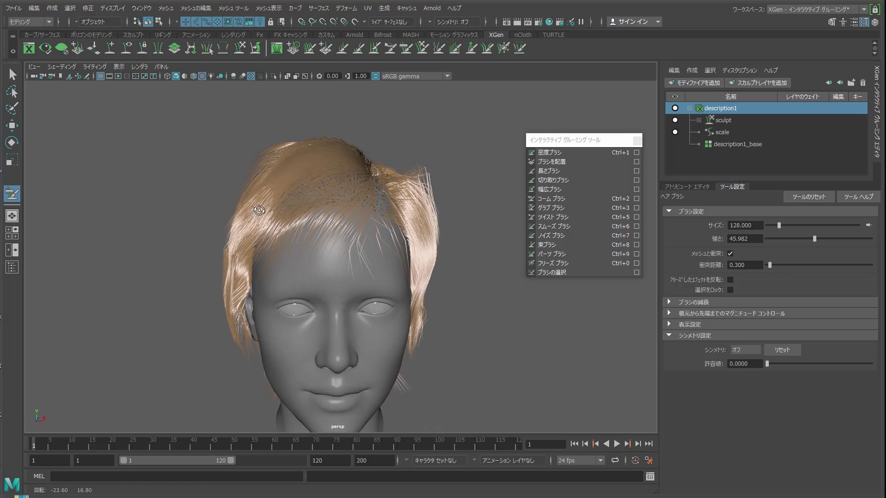
alt+right_drag(313, 180, 286, 229)
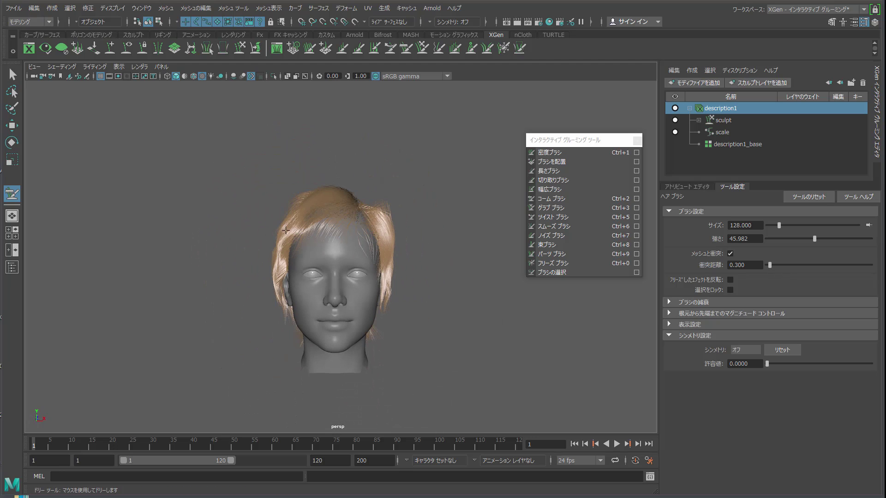
alt+right_drag(302, 261, 323, 268)
alt+drag(323, 268, 365, 268)
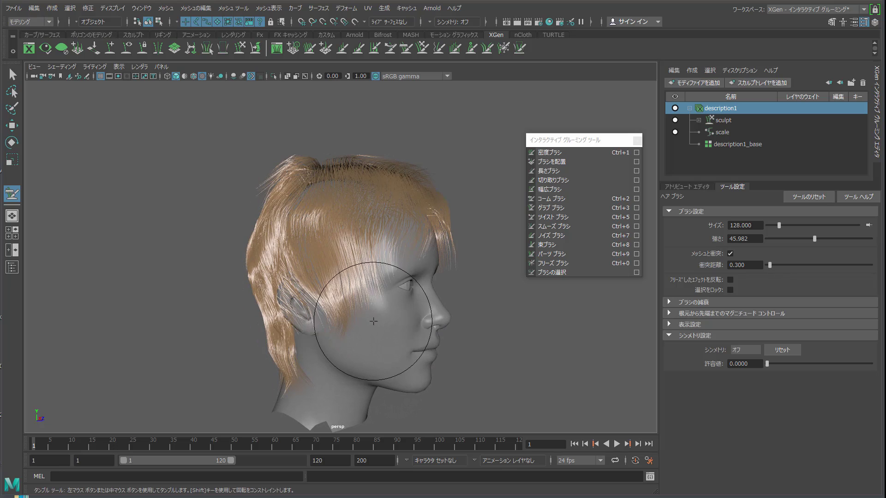
mouse_move(298, 274)
mouse_down()
mouse_move(314, 313)
mouse_move(236, 333)
mouse_move(254, 314)
mouse_move(276, 340)
mouse_up()
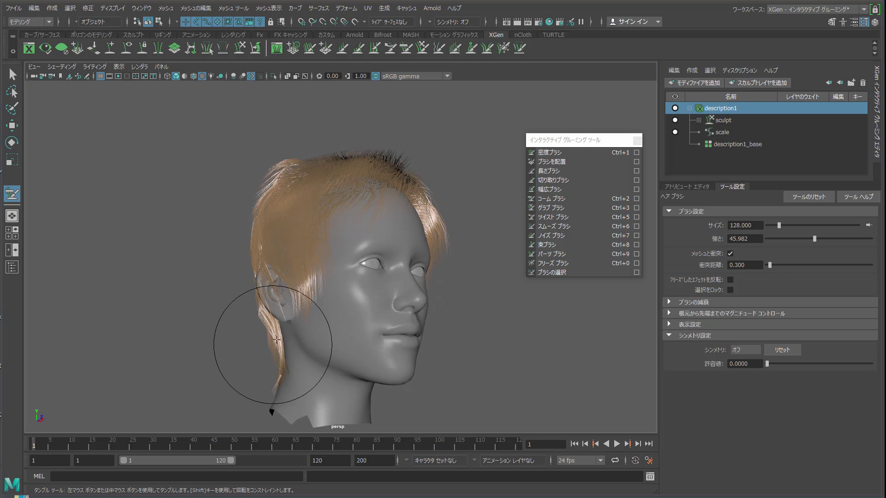
mouse_move(289, 294)
alt+mouse_down()
mouse_move(138, 290)
mouse_move(336, 283)
mouse_move(402, 295)
alt+mouse_up()
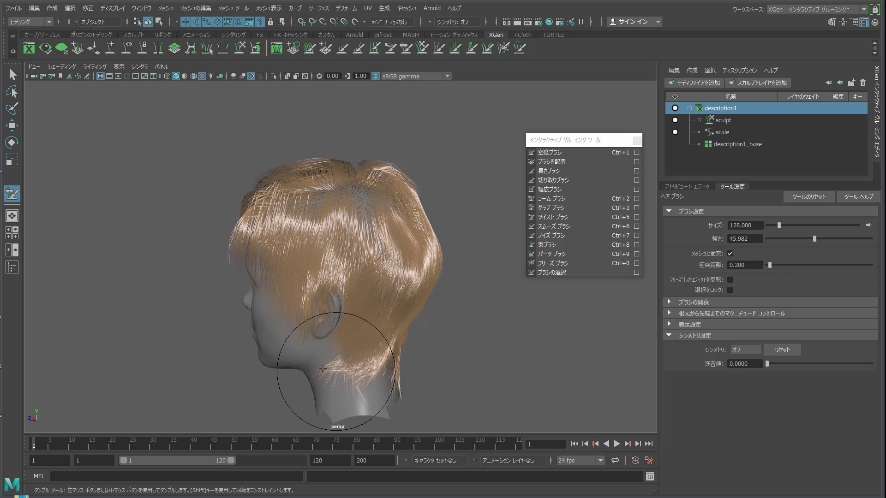
alt+drag(348, 346, 376, 326)
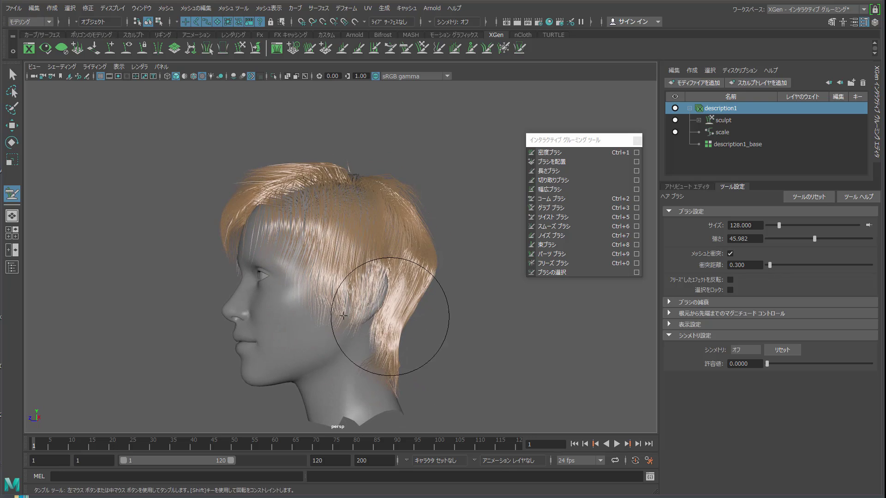
alt+right_drag(376, 326, 340, 318)
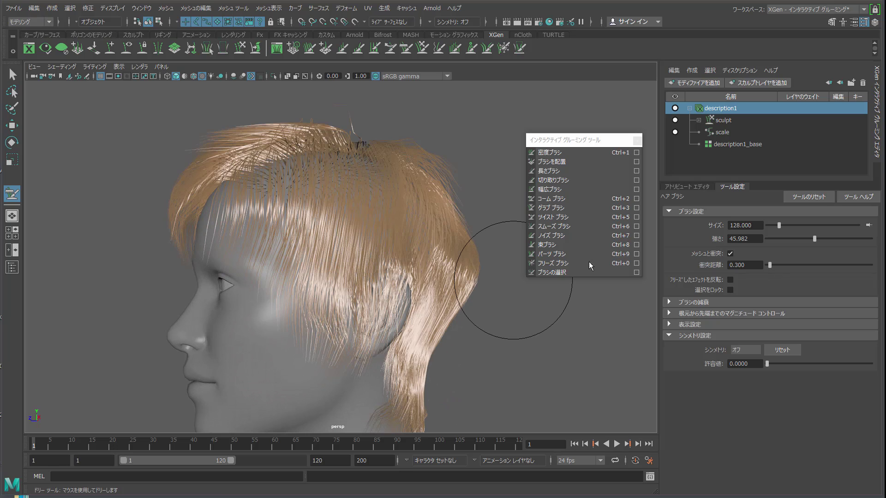
Shorten the strands over the cheek, ear and back with the Length brush
click(587, 173)
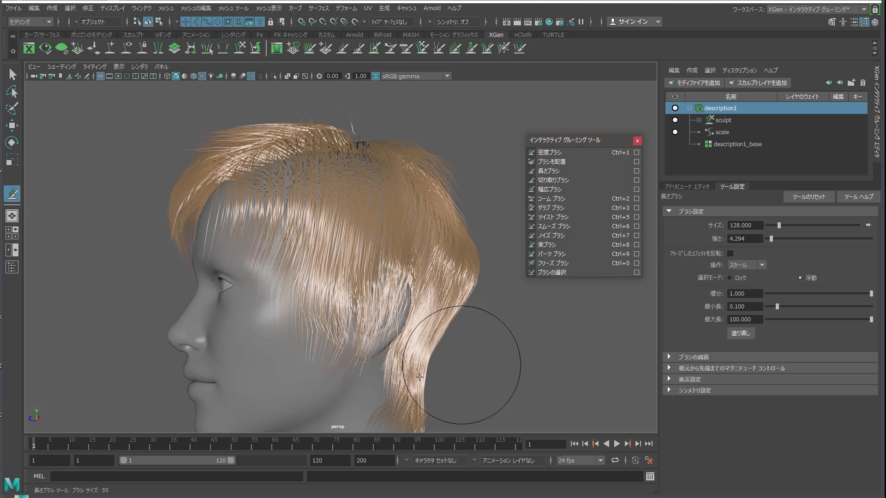
drag(308, 347, 272, 342)
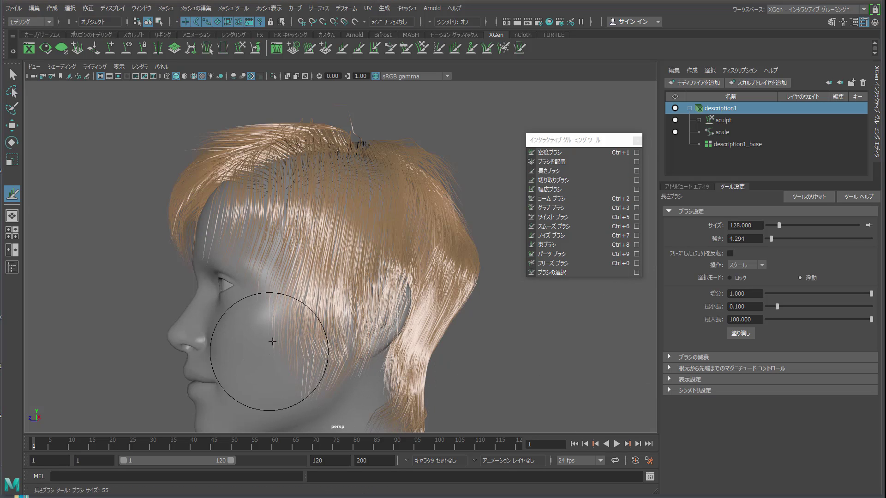
drag(326, 364, 311, 356)
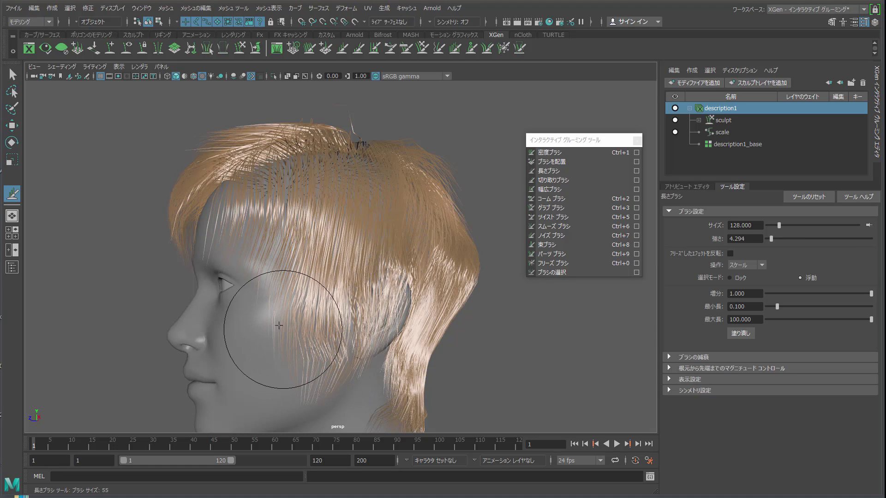
alt+drag(280, 326, 419, 320)
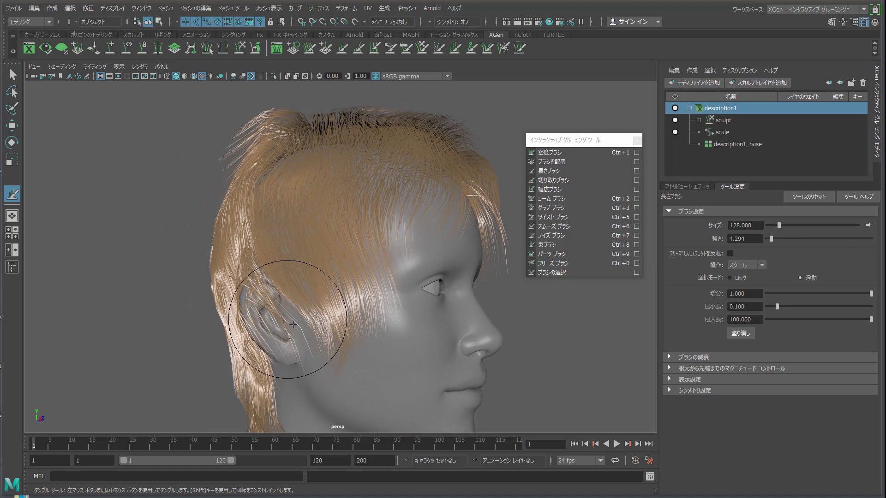
mouse_move(293, 325)
mouse_down()
mouse_move(259, 336)
mouse_move(311, 352)
mouse_up()
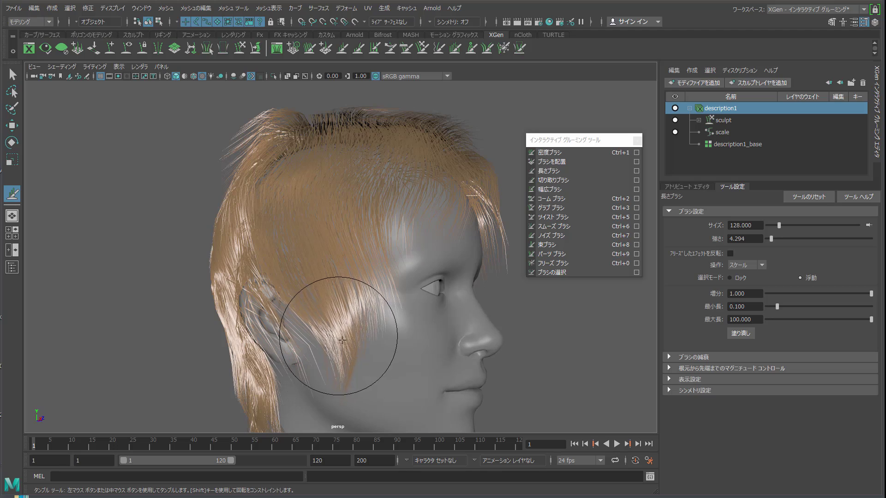
mouse_move(346, 322)
alt+mouse_down()
mouse_move(356, 345)
mouse_move(383, 344)
alt+mouse_up()
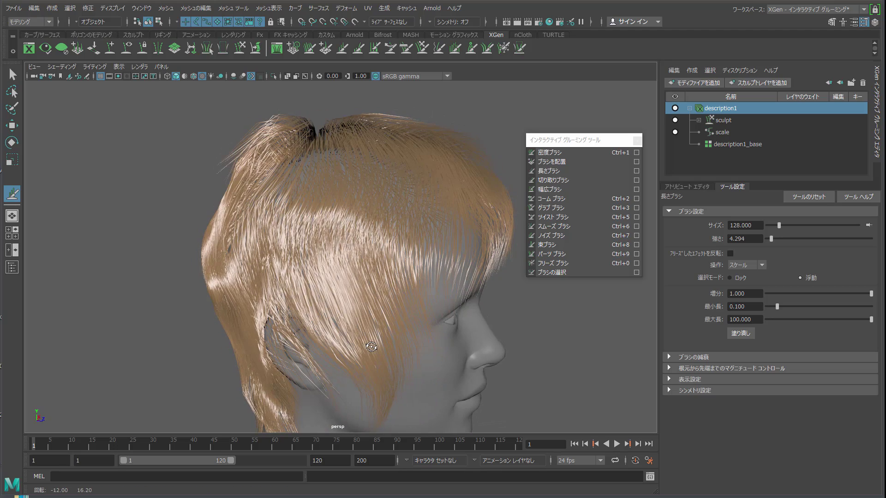
Comb the side hair strands downward with the Comb brush
click(567, 198)
drag(235, 154, 219, 190)
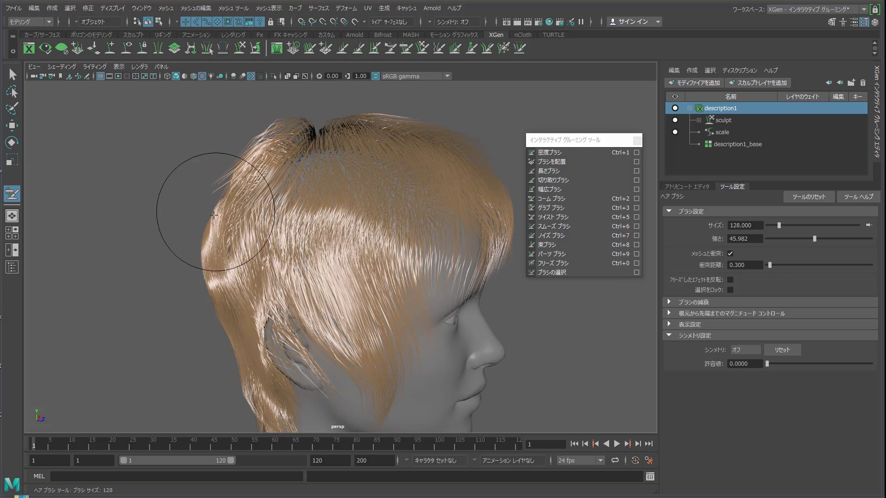
alt+drag(306, 231, 232, 198)
scroll(232, 198, down, 2)
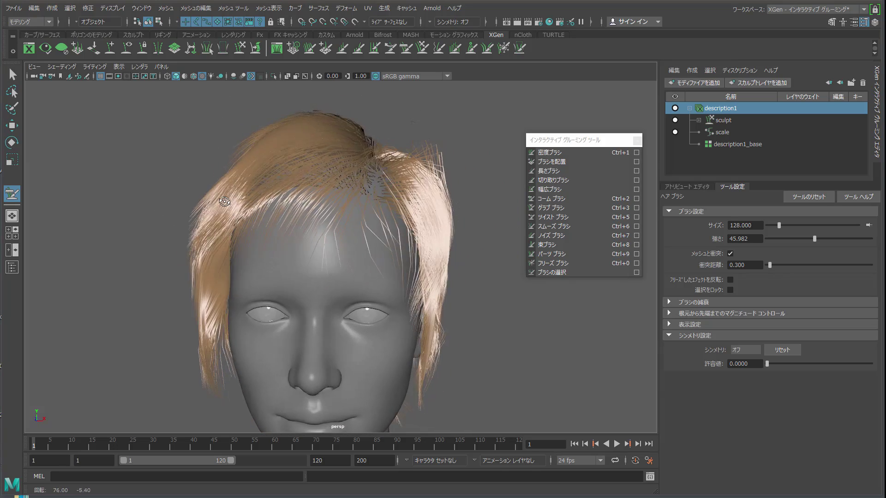
scroll(297, 206, down, 2)
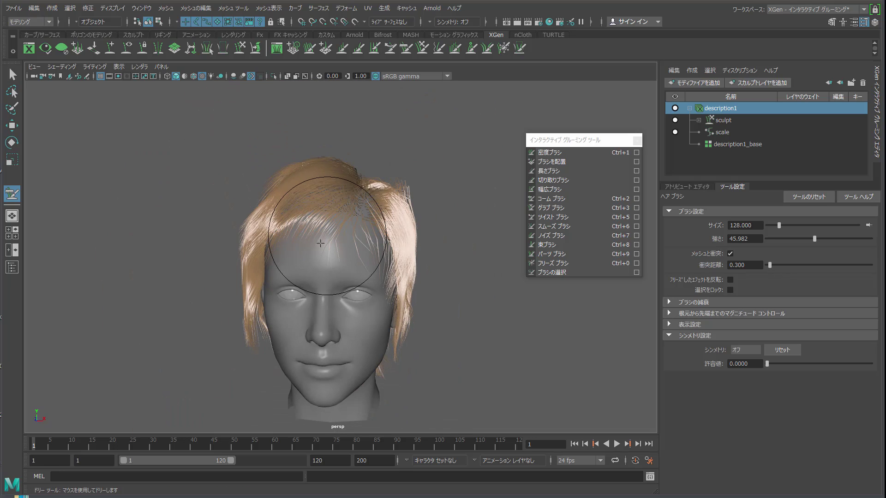
Lengthen the forehead strands with the Length brush at size 61, then view the left profile
click(572, 170)
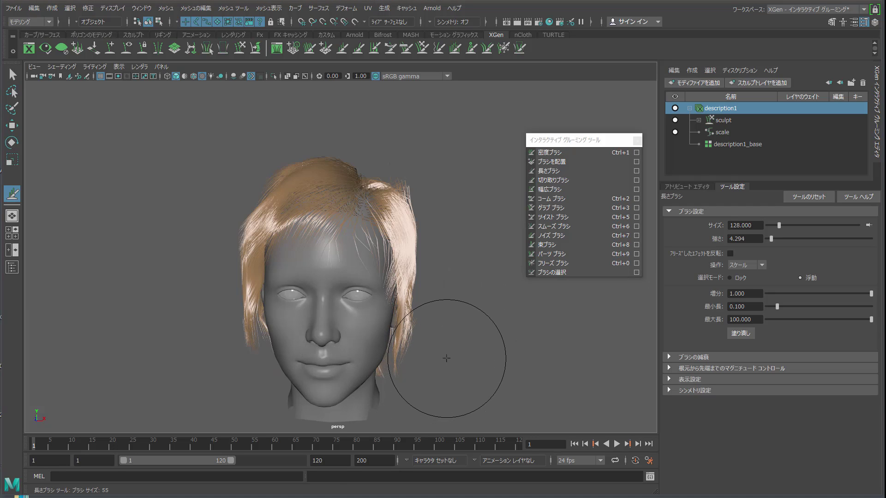
drag(447, 359, 455, 336)
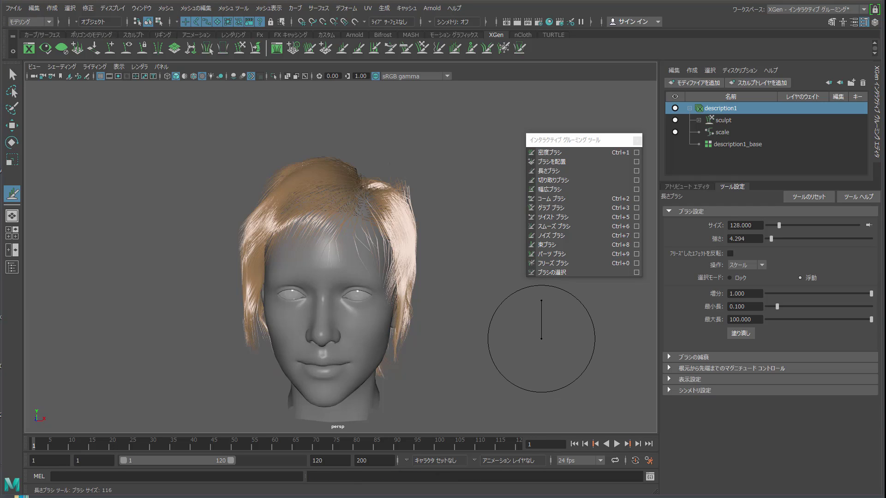
drag(542, 301, 512, 302)
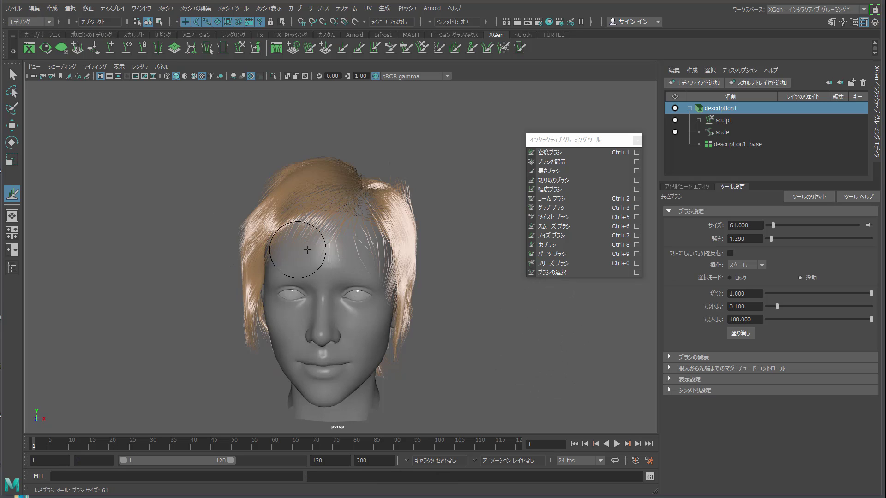
drag(295, 256, 296, 255)
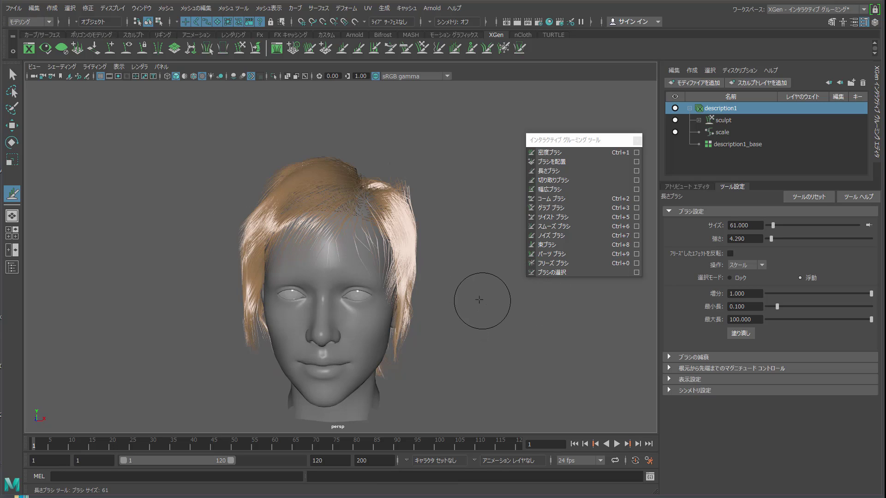
mouse_move(480, 300)
alt+mouse_down()
mouse_move(387, 286)
mouse_move(432, 300)
alt+mouse_up()
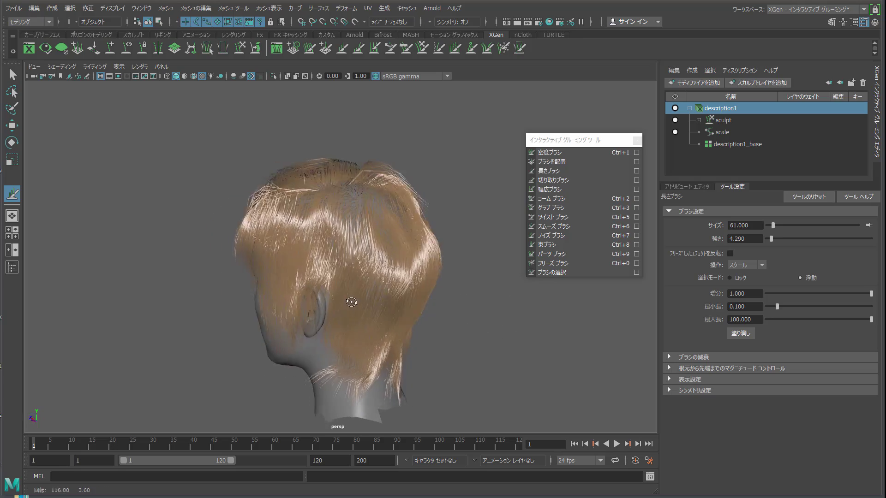
scroll(432, 300, up, 3)
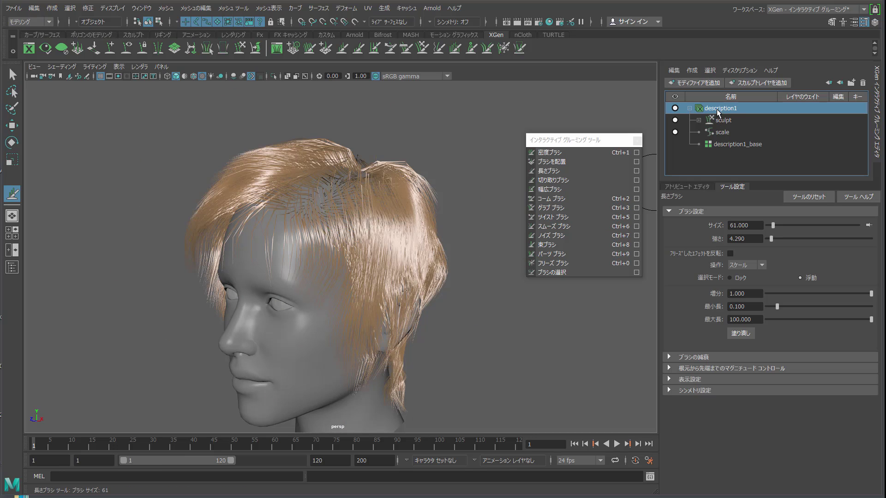
Add a Clump modifier to the hair description
click(693, 83)
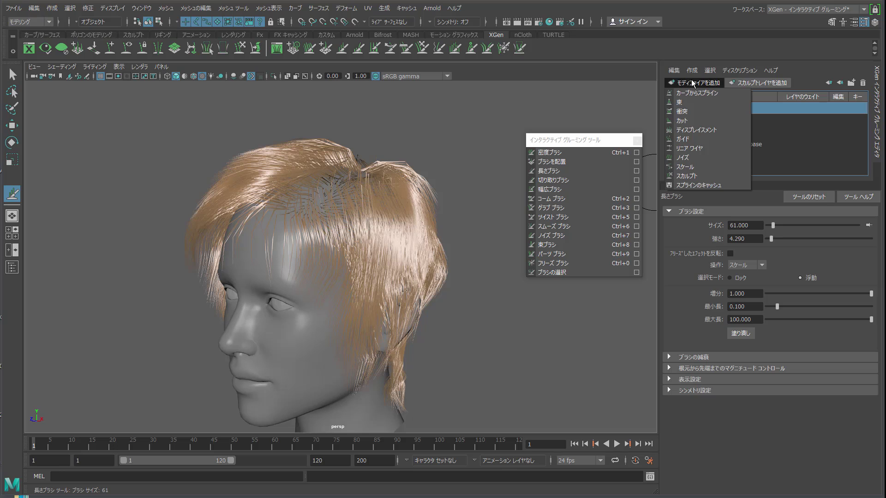
click(701, 103)
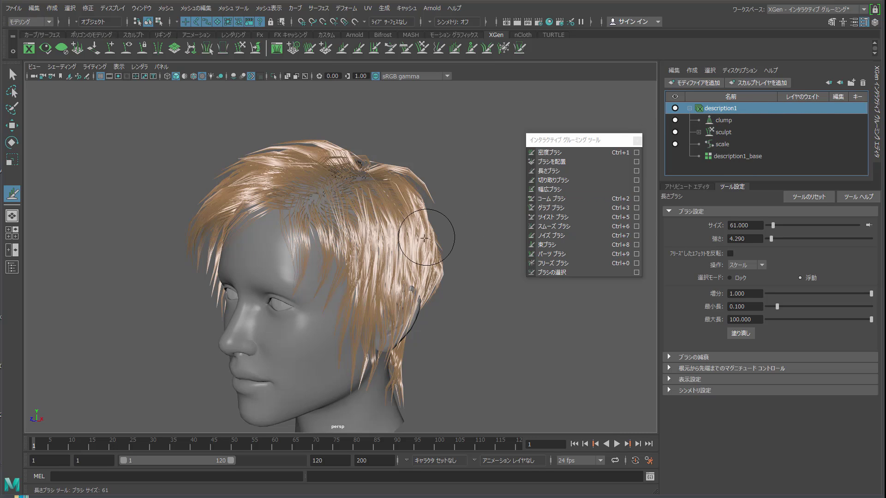
alt+drag(332, 221, 497, 207)
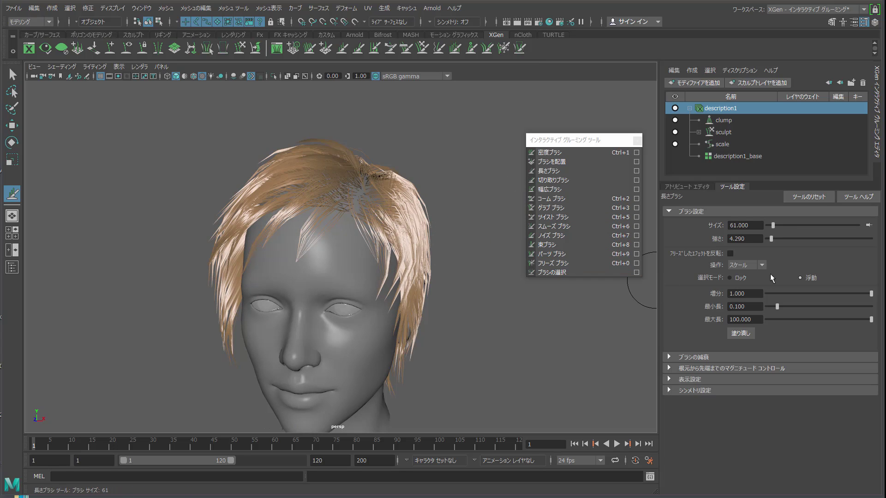
Set the clump modifier's Clump to 0.859 and Random Deviation to 0.890
click(691, 187)
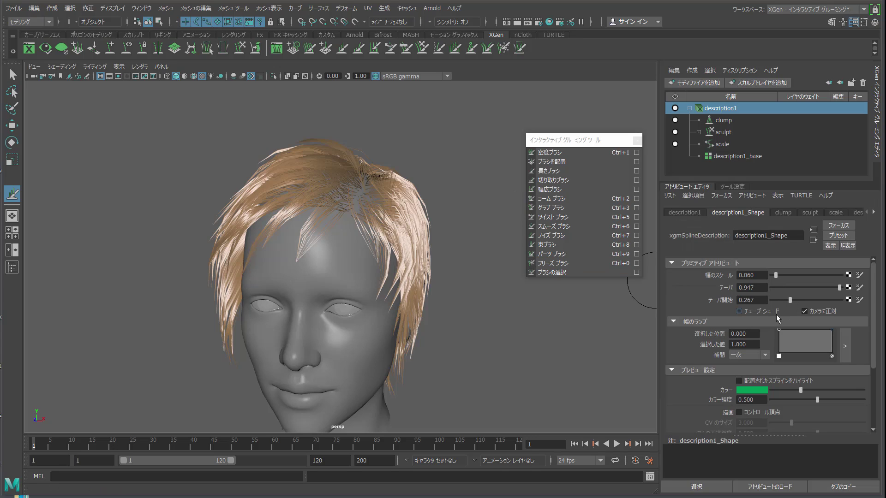
click(785, 212)
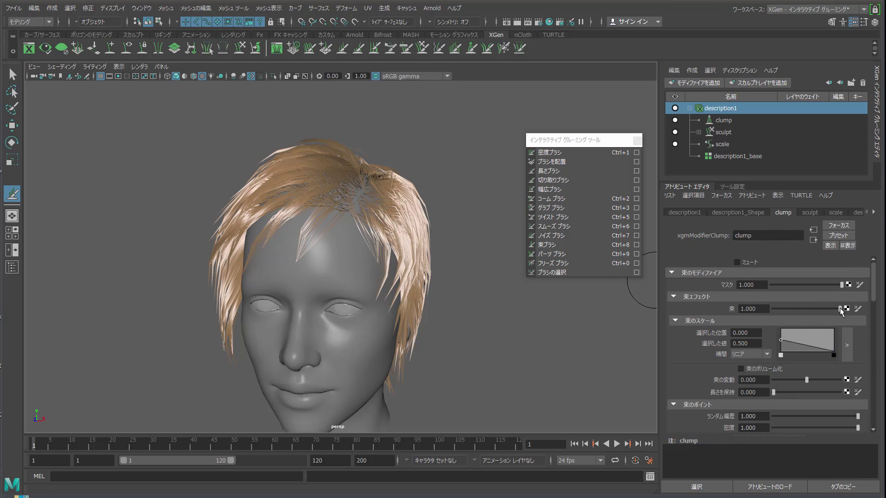
drag(839, 307, 834, 309)
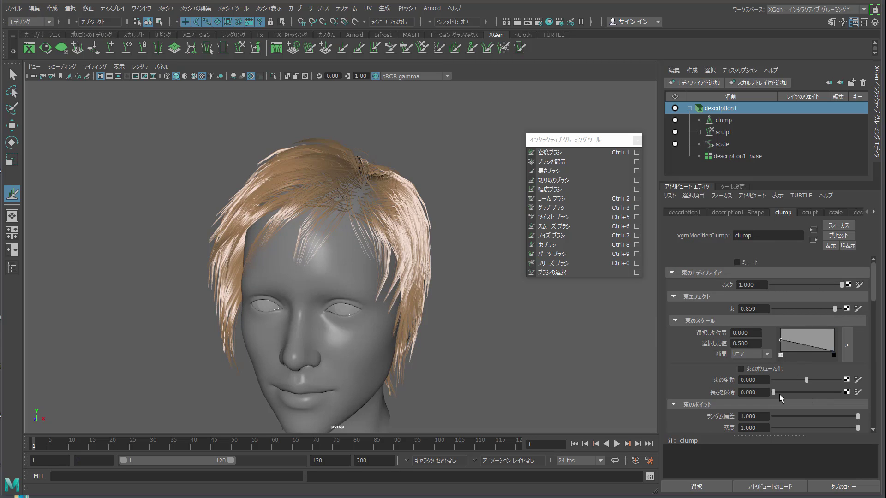
scroll(782, 389, down, 3)
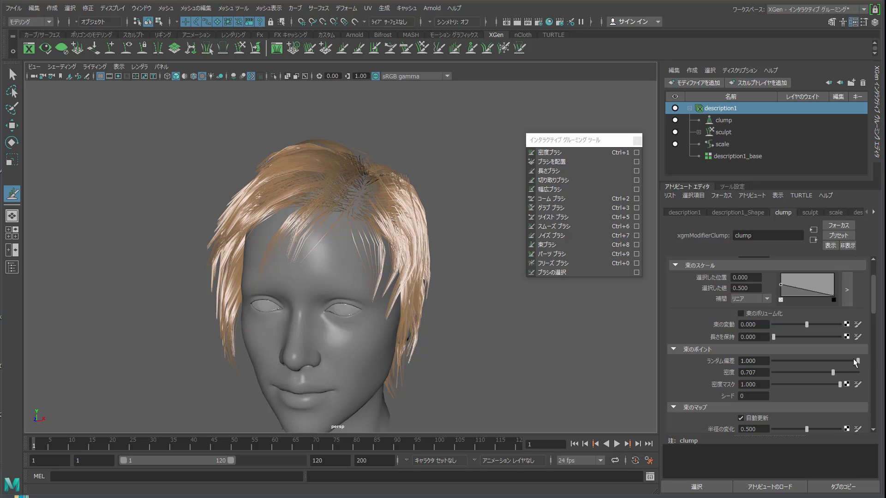
drag(856, 361, 848, 361)
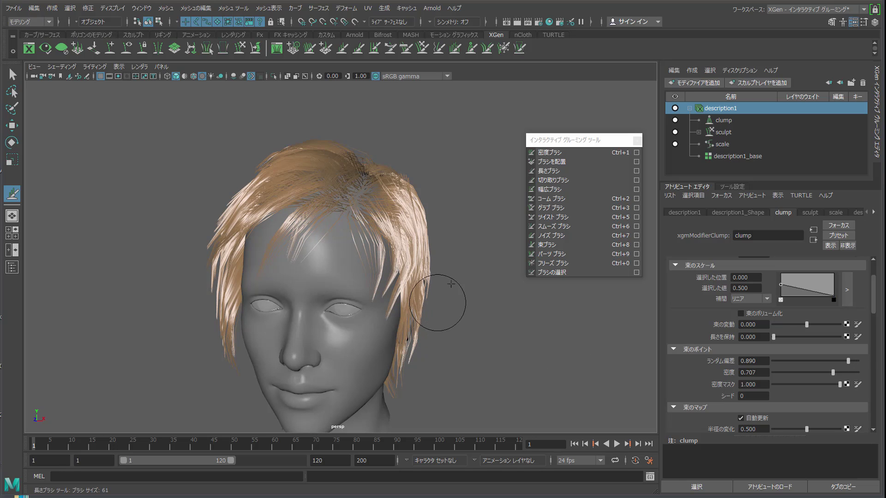
alt+drag(453, 263, 488, 264)
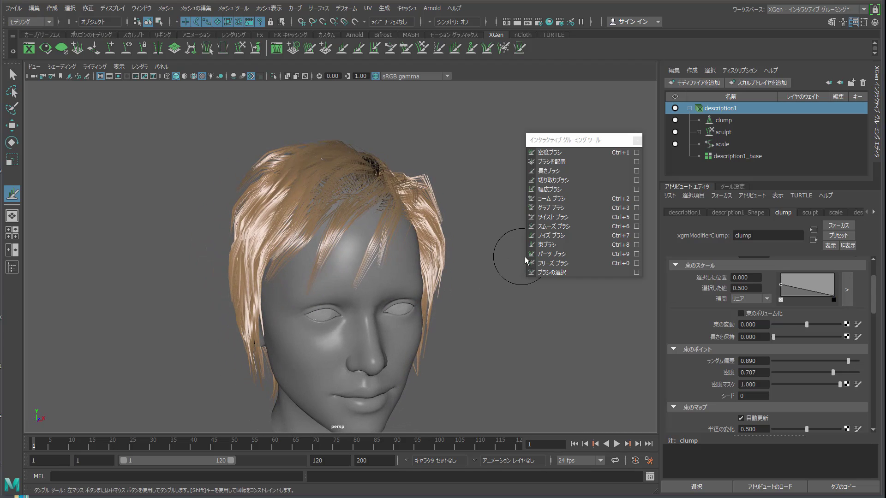
Add noise to the forehead strands with the Noise brush, pushing them aside
click(547, 236)
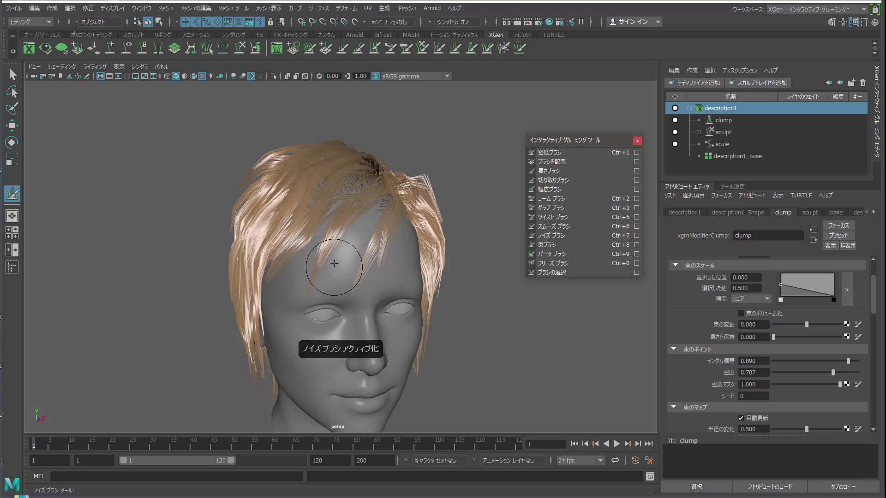
mouse_move(282, 213)
mouse_down()
mouse_move(324, 232)
mouse_move(297, 277)
mouse_move(315, 266)
mouse_up()
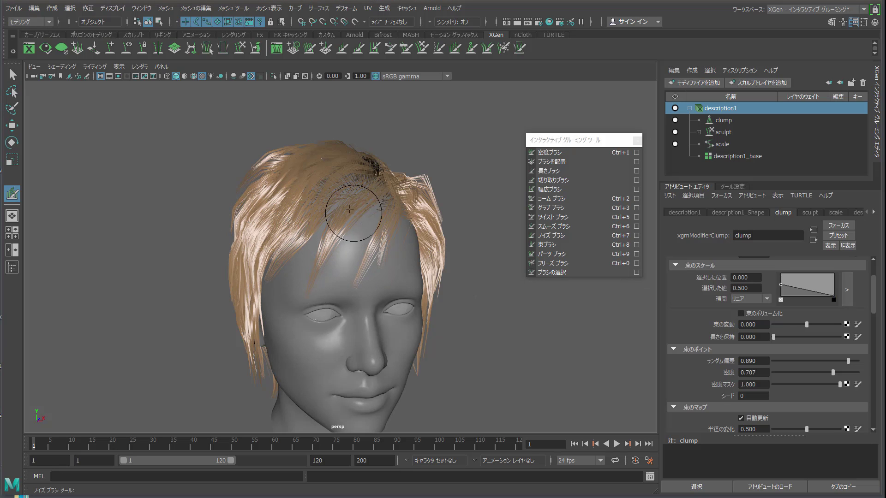
mouse_move(378, 243)
mouse_down()
mouse_move(366, 247)
mouse_move(411, 266)
mouse_up()
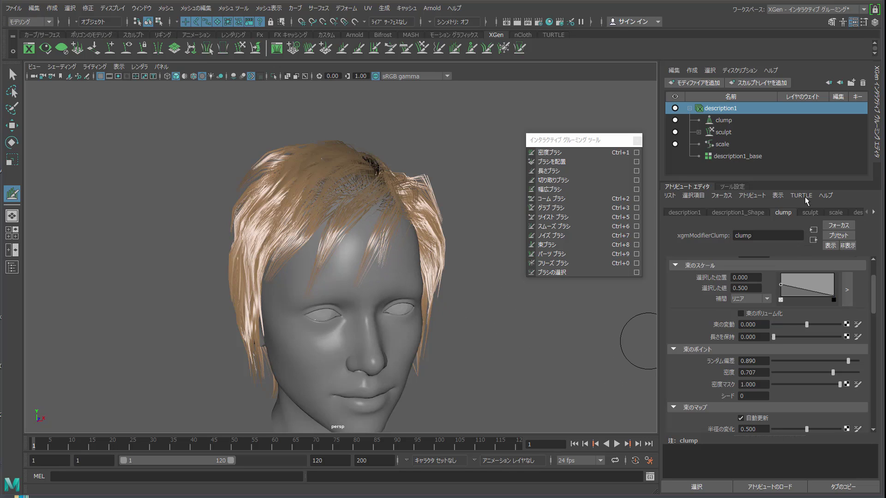
Enlarge the Noise brush to size 106 and roughen the right side and back
click(738, 187)
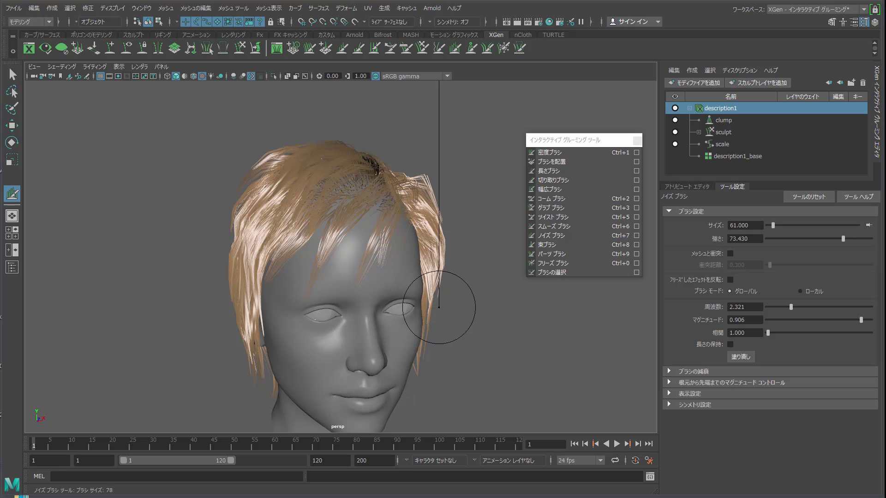
mouse_move(489, 320)
mouse_down()
mouse_move(507, 319)
mouse_move(415, 325)
mouse_up()
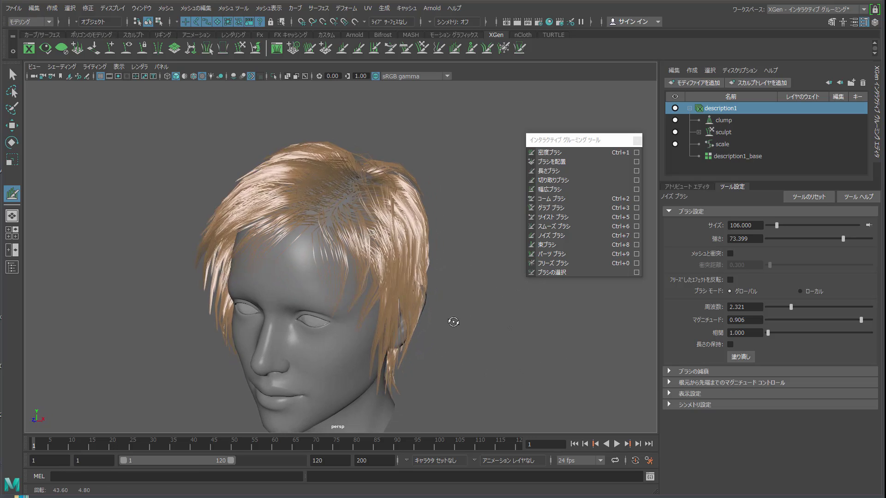
mouse_move(324, 280)
mouse_down()
mouse_move(326, 218)
mouse_move(376, 198)
mouse_move(405, 208)
mouse_move(402, 231)
mouse_move(375, 237)
mouse_up()
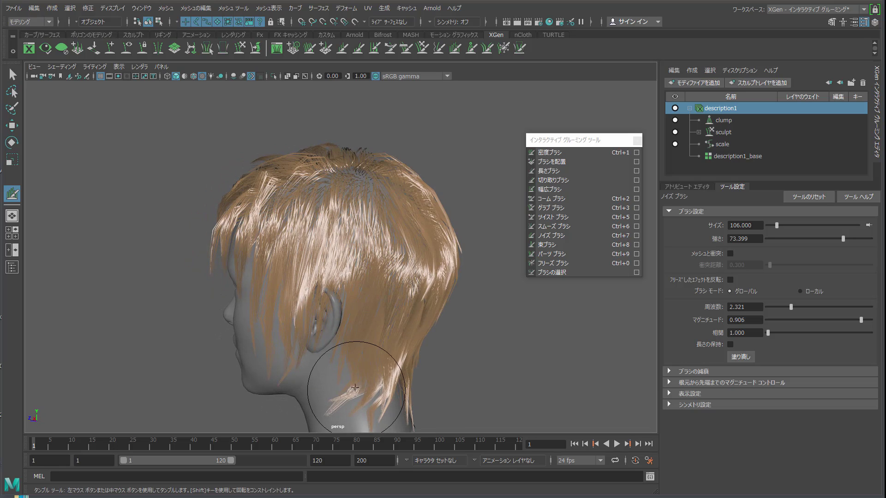
mouse_move(365, 366)
alt+mouse_down()
mouse_move(394, 291)
mouse_move(386, 258)
alt+mouse_up()
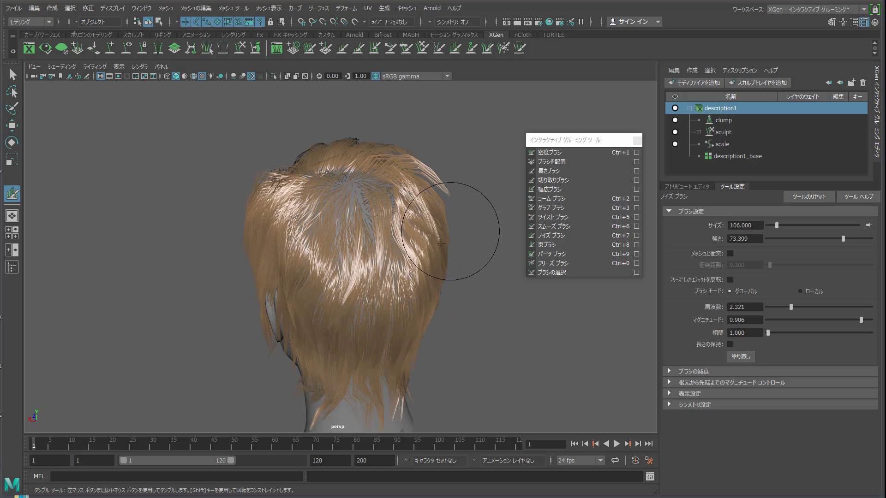
mouse_move(465, 188)
alt+mouse_down()
mouse_move(307, 258)
mouse_move(297, 306)
alt+mouse_up()
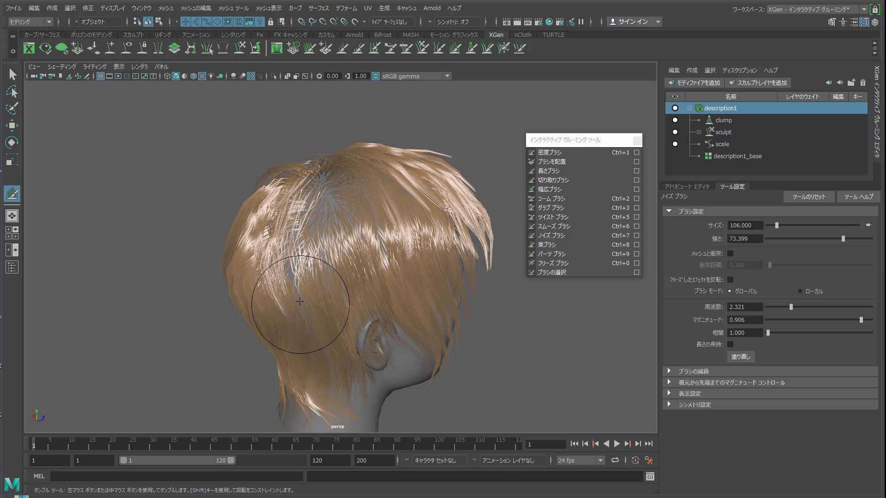
alt+drag(452, 282, 307, 266)
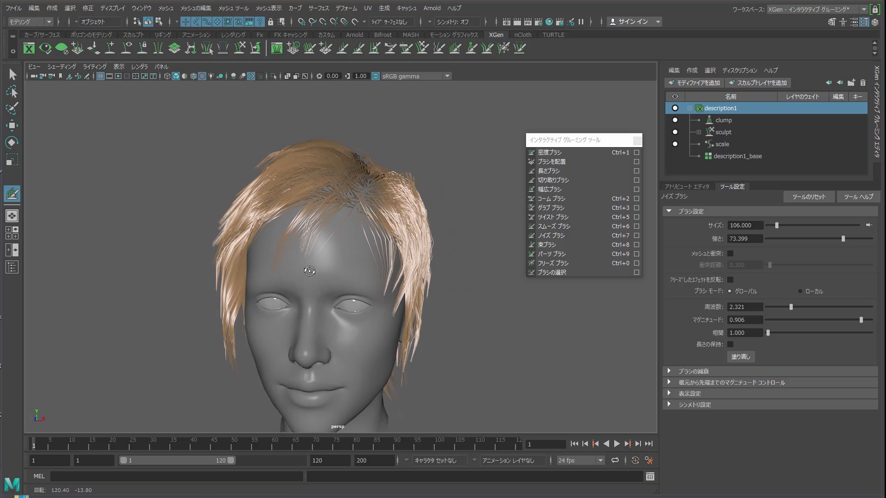
Freeze the hair across the top and left side of the head, then select the Cut brush
click(571, 264)
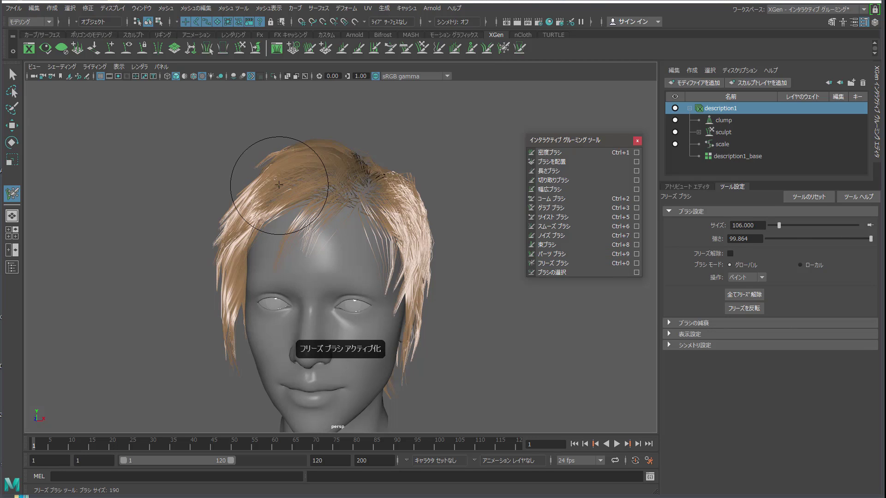
mouse_move(279, 184)
mouse_down()
mouse_move(272, 225)
mouse_move(208, 273)
mouse_up()
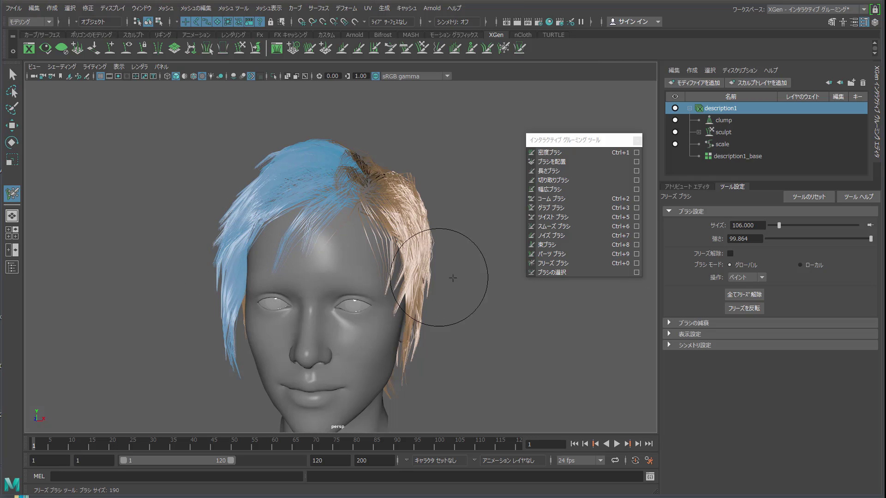
mouse_move(450, 270)
alt+mouse_down()
mouse_move(378, 284)
mouse_move(406, 249)
mouse_move(323, 157)
alt+mouse_up()
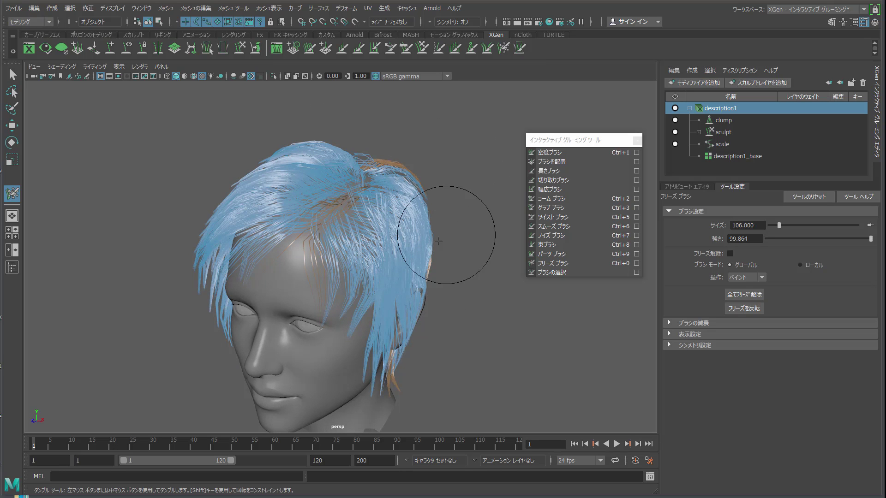
mouse_move(451, 214)
alt+mouse_down()
mouse_move(443, 233)
mouse_move(455, 231)
alt+mouse_up()
alt+right_drag(452, 229, 471, 249)
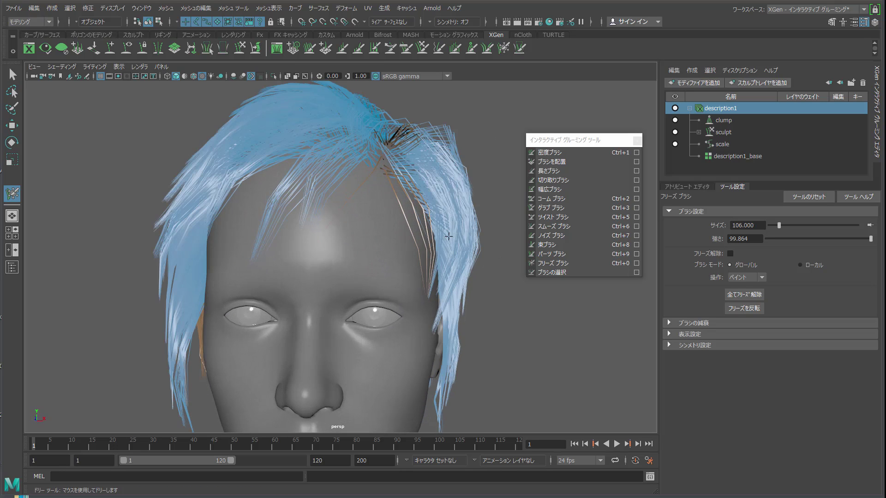
click(577, 181)
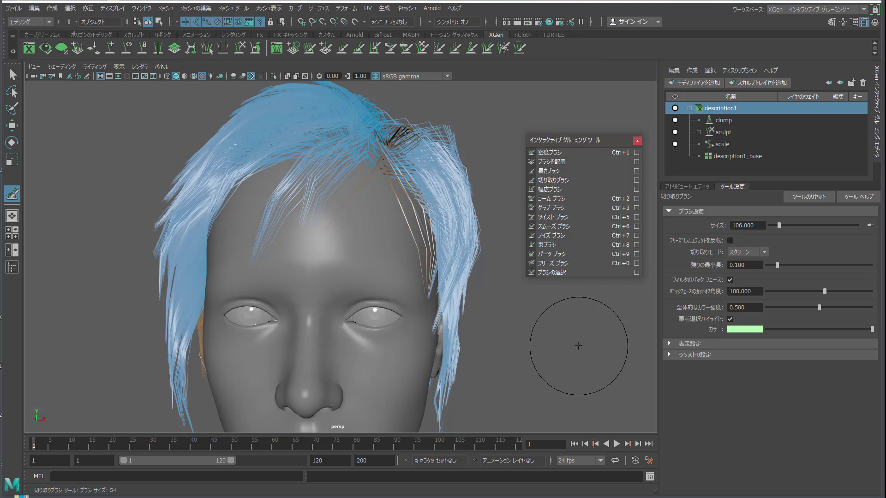
Set the Cut brush to size 61 and trim the forehead, right temple and brow strands
click(581, 343)
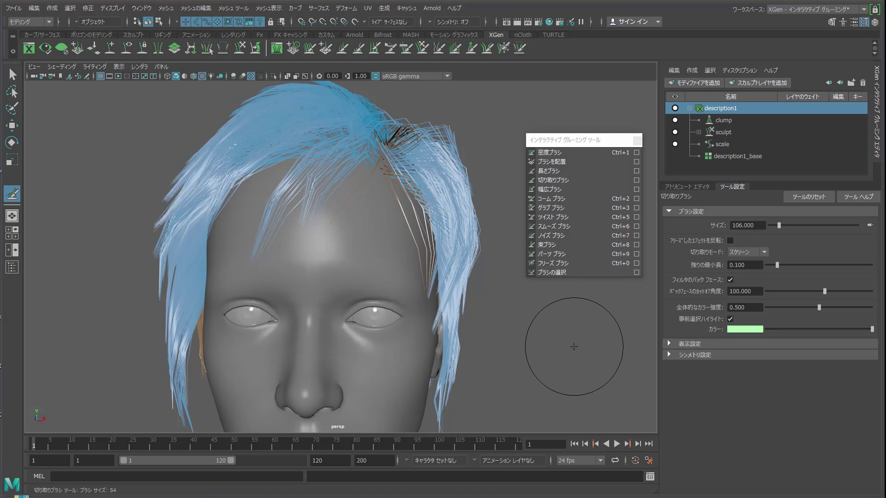
drag(576, 346, 559, 346)
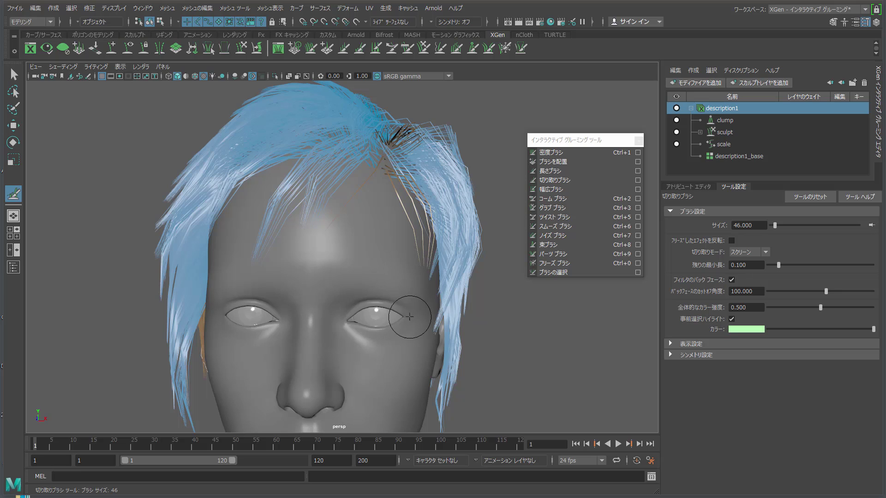
alt+drag(408, 299, 323, 305)
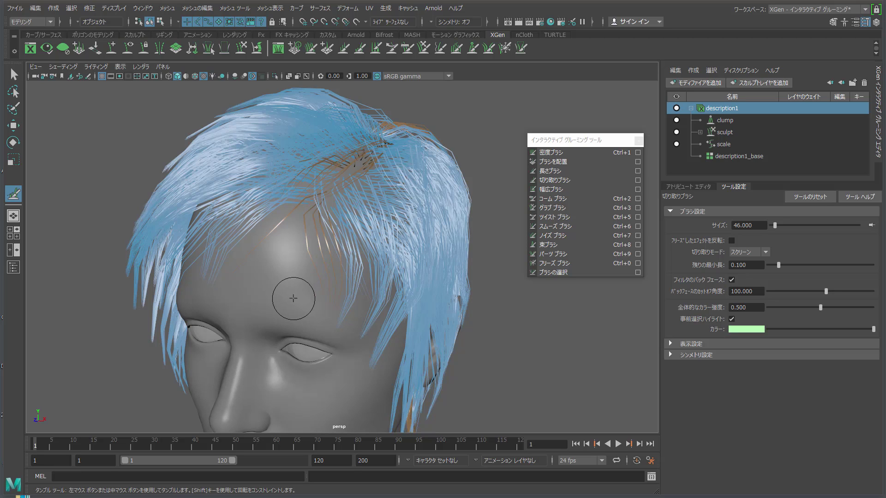
drag(291, 301, 297, 300)
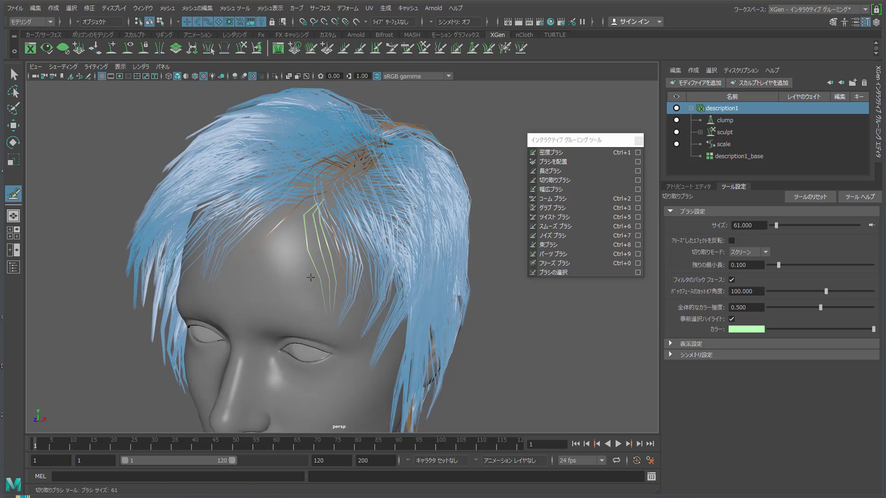
scroll(312, 278, down, 3)
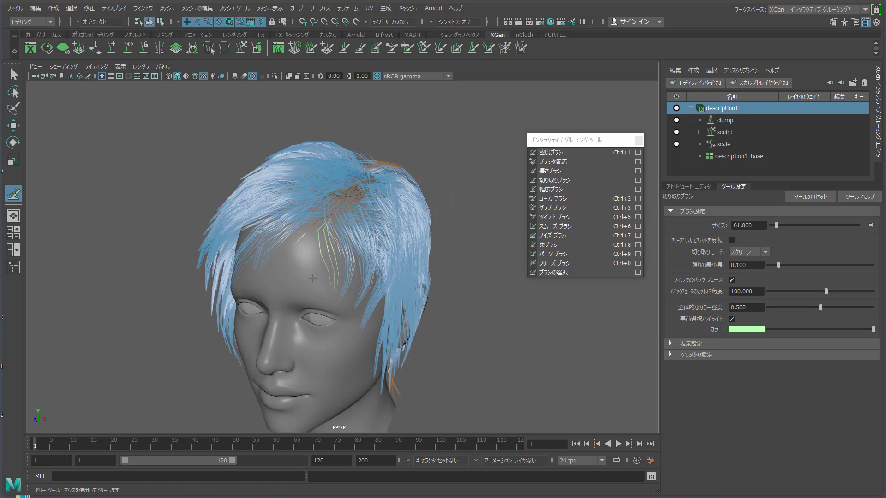
scroll(311, 268, down, 2)
scroll(309, 258, up, 1)
drag(310, 256, 313, 269)
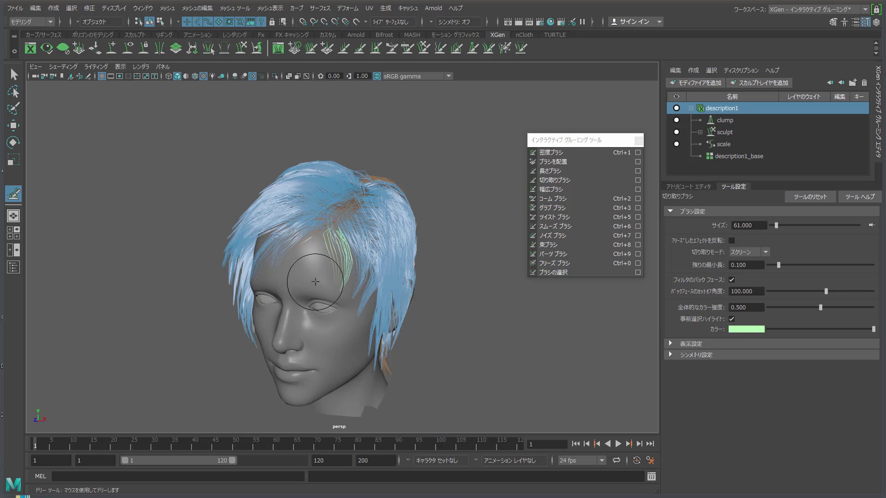
mouse_move(316, 296)
mouse_down()
mouse_move(326, 336)
mouse_move(217, 322)
mouse_move(361, 336)
mouse_up()
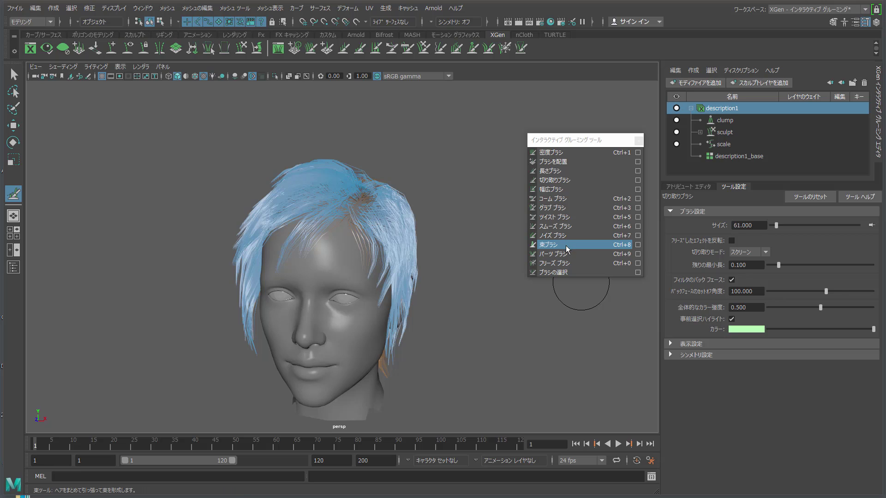
Unfreeze the frozen strands across the top and back of the head with the Freeze brush
click(569, 264)
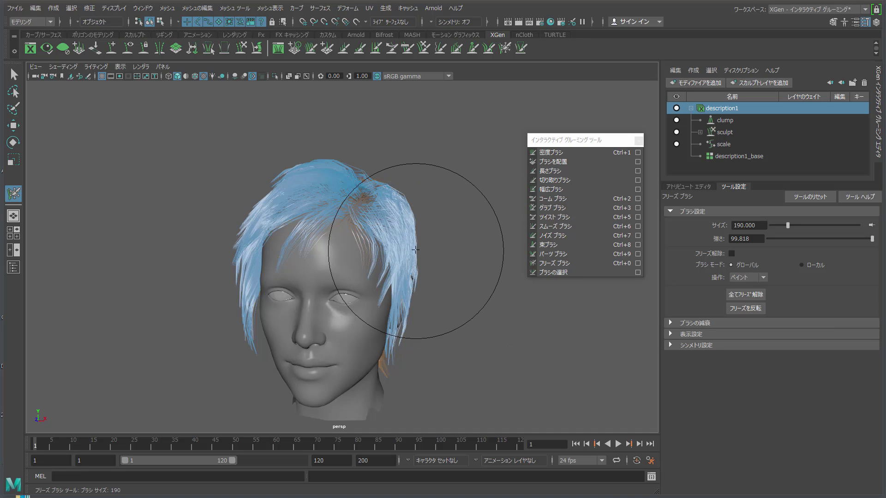
mouse_move(395, 192)
ctrl+mouse_down()
mouse_move(278, 241)
mouse_move(264, 297)
mouse_move(323, 295)
ctrl+mouse_up()
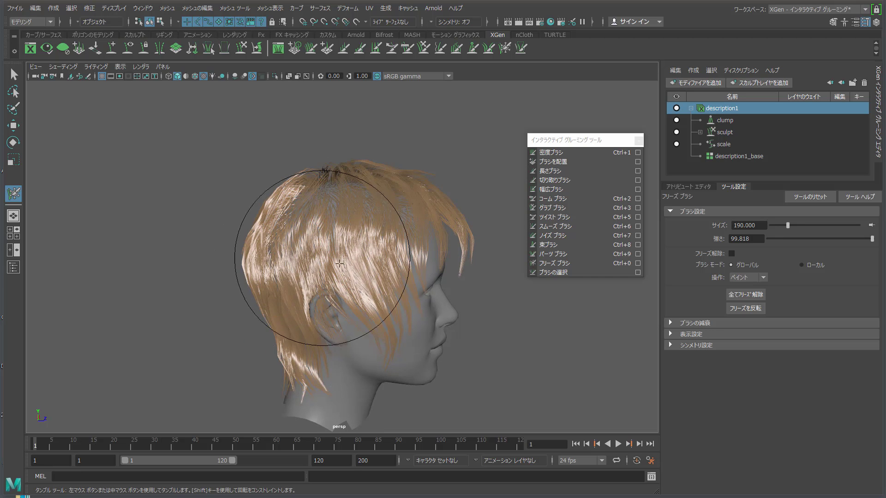
alt+drag(338, 270, 455, 262)
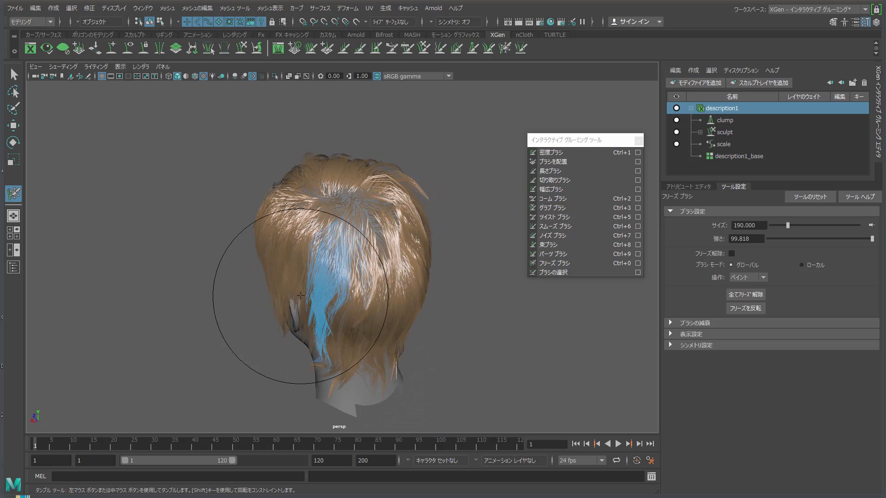
mouse_move(317, 293)
ctrl+mouse_down()
mouse_move(327, 300)
mouse_move(406, 252)
mouse_move(491, 253)
mouse_move(459, 251)
mouse_move(478, 251)
ctrl+mouse_up()
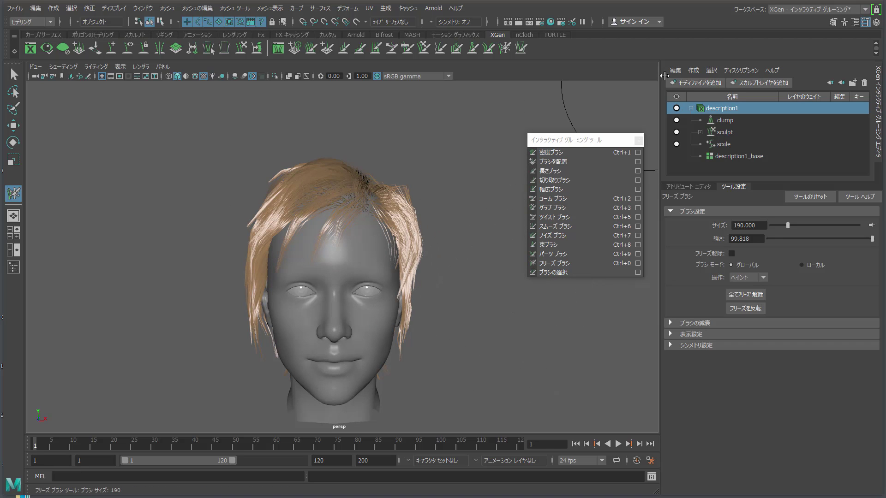
Add a Noise modifier to the hair description and select it
click(705, 84)
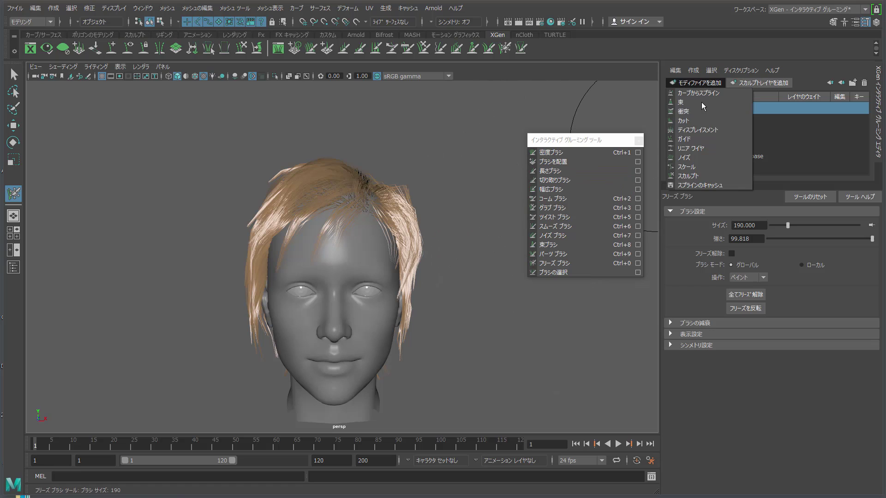
click(704, 160)
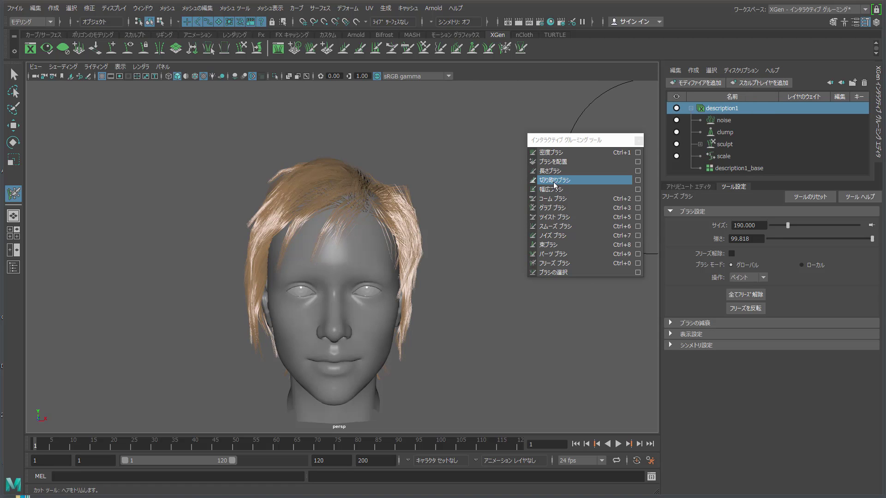
click(639, 141)
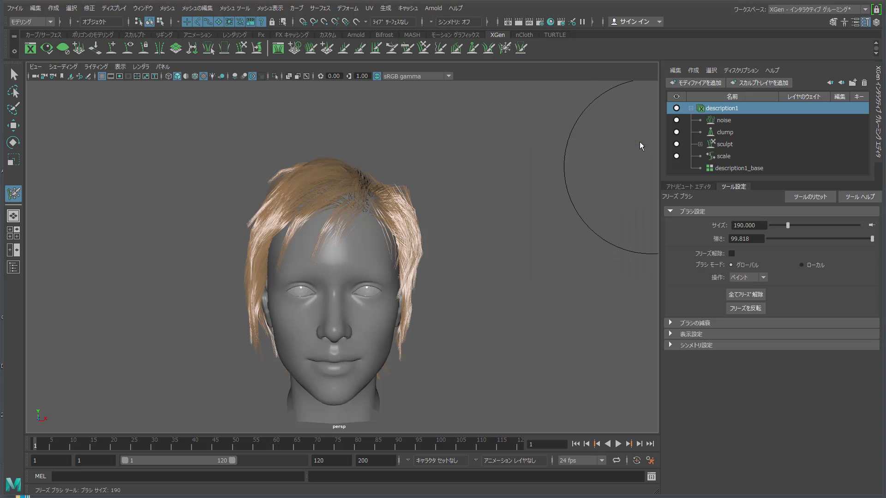
click(725, 122)
scroll(461, 217, up, 2)
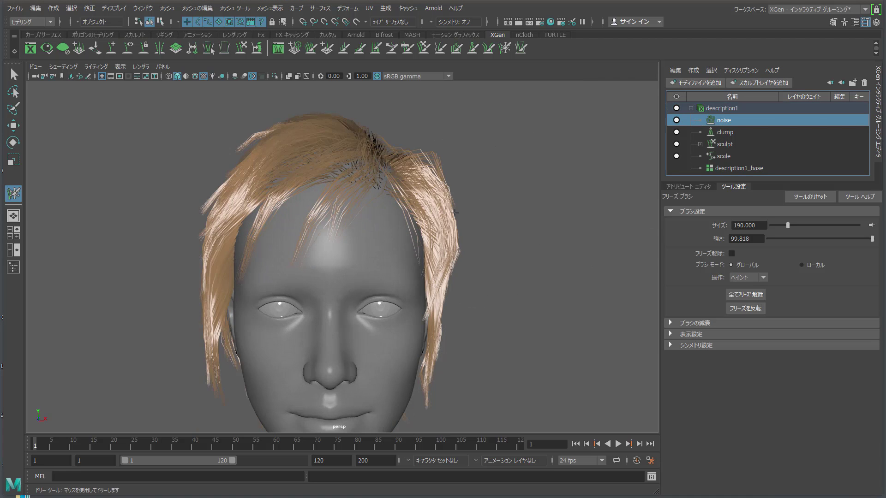
scroll(480, 228, up, 3)
Raise the noise modifier's Magnitude to 2.200 in the Attribute Editor
alt+drag(480, 228, 438, 236)
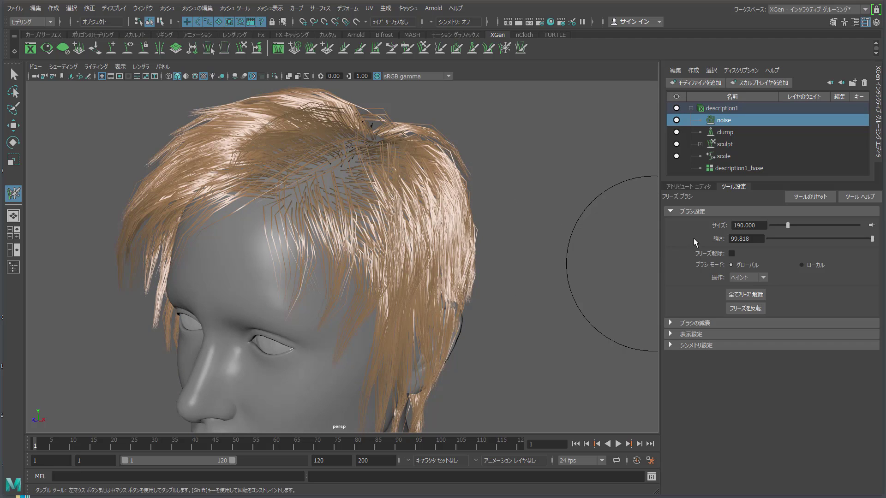
click(692, 189)
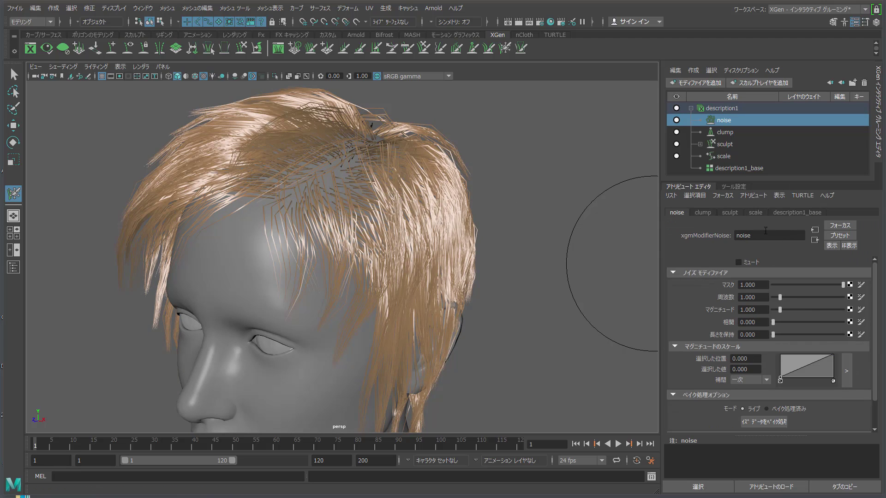
drag(780, 312, 788, 310)
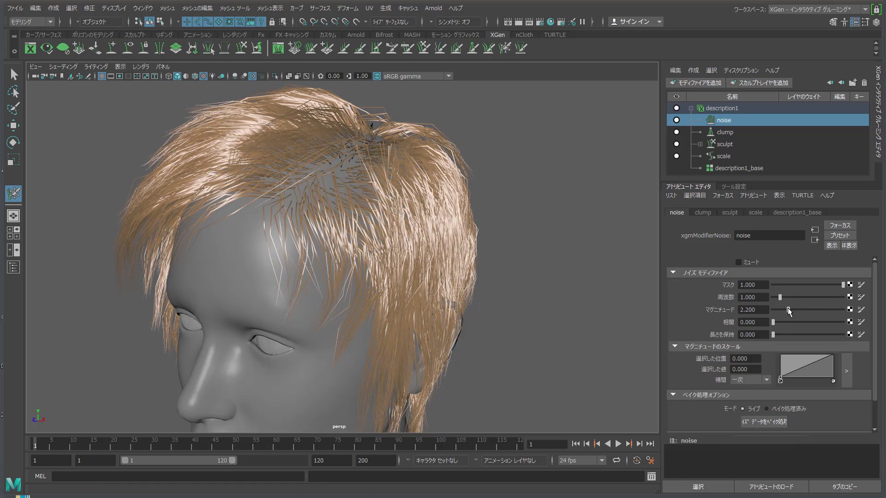
alt+right_drag(563, 277, 545, 272)
alt+drag(474, 260, 508, 249)
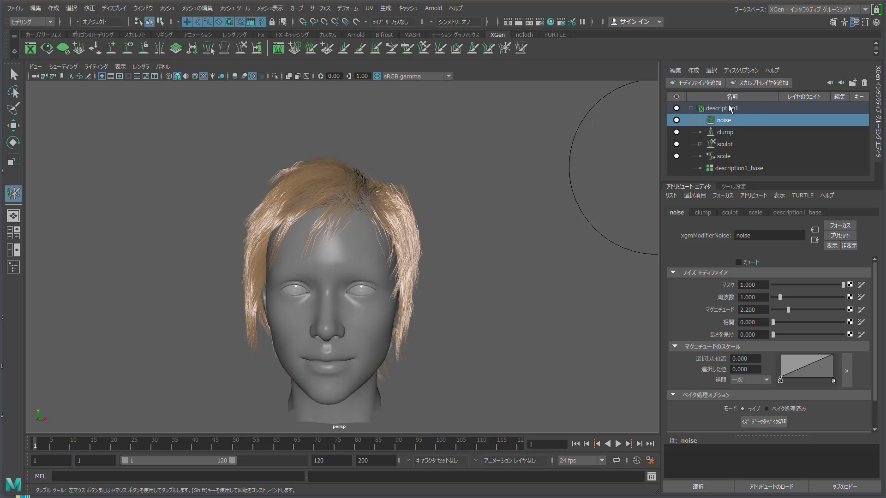
Set description1_base's Density Multiplier to 6 and CV Count to 8
click(728, 110)
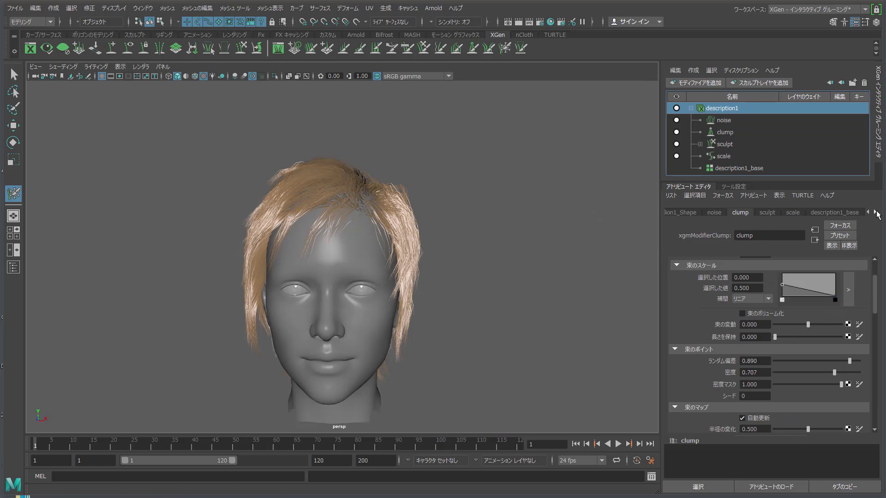
click(772, 212)
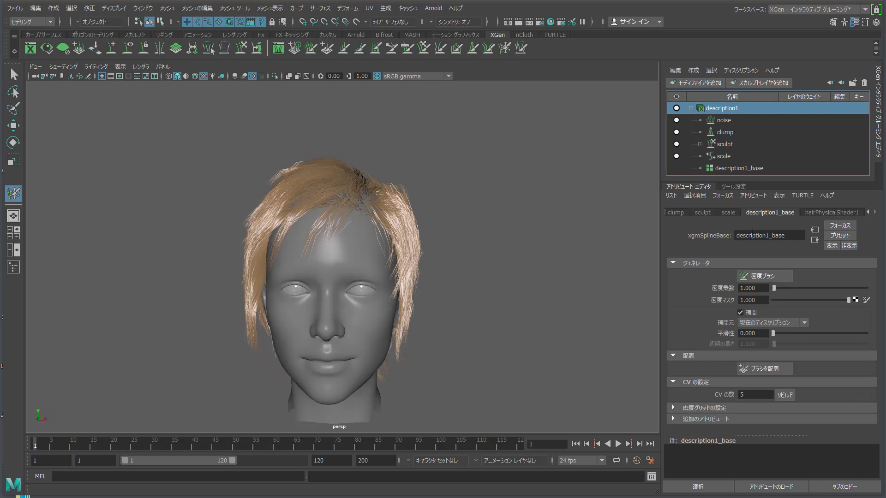
click(763, 288)
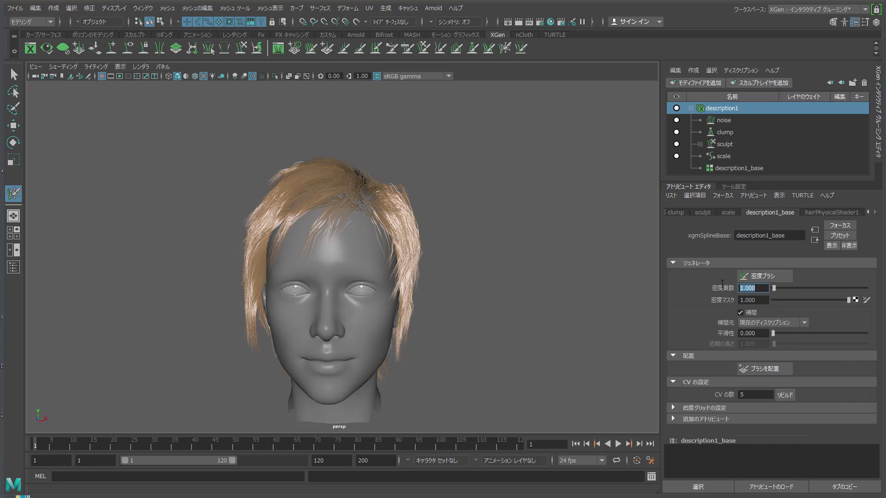
text(6)
key(Return)
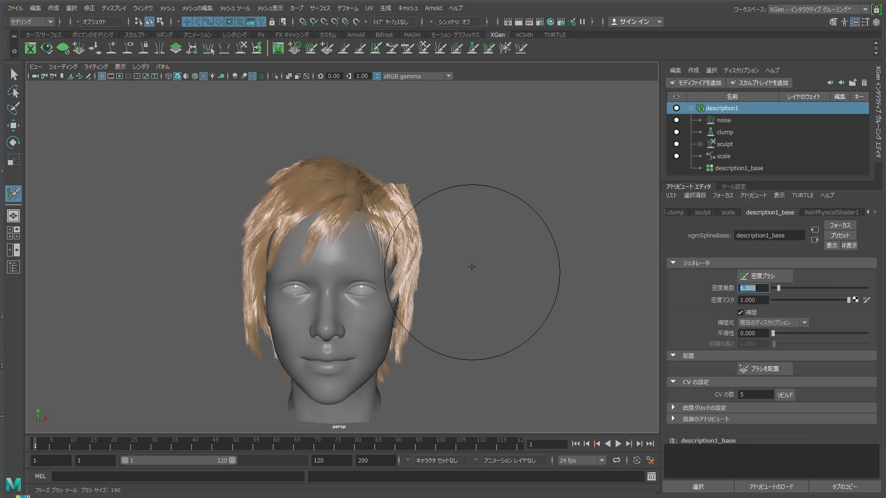
mouse_move(471, 264)
alt+mouse_down()
mouse_move(439, 246)
mouse_move(400, 248)
mouse_move(514, 233)
mouse_move(490, 241)
mouse_move(521, 291)
alt+mouse_up()
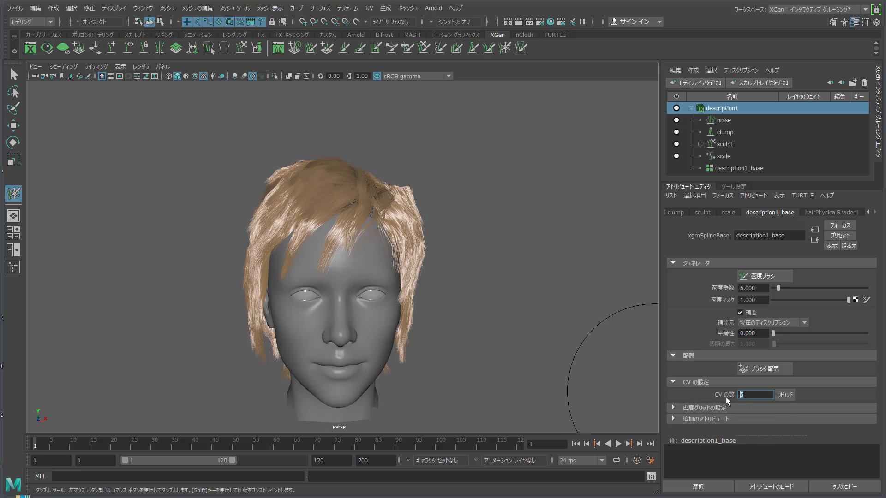
click(770, 394)
text(8)
key(Return)
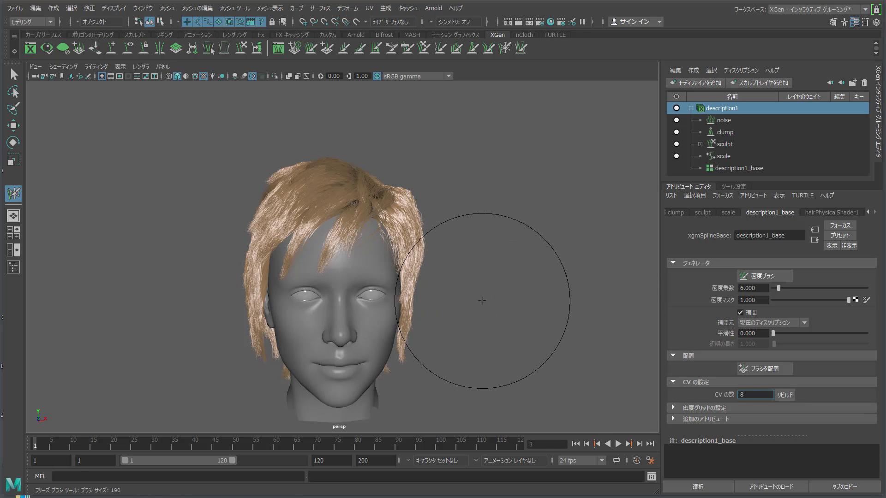
mouse_move(481, 300)
alt+mouse_down()
mouse_move(437, 289)
mouse_move(451, 287)
mouse_move(451, 296)
mouse_move(464, 295)
mouse_move(429, 292)
alt+mouse_up()
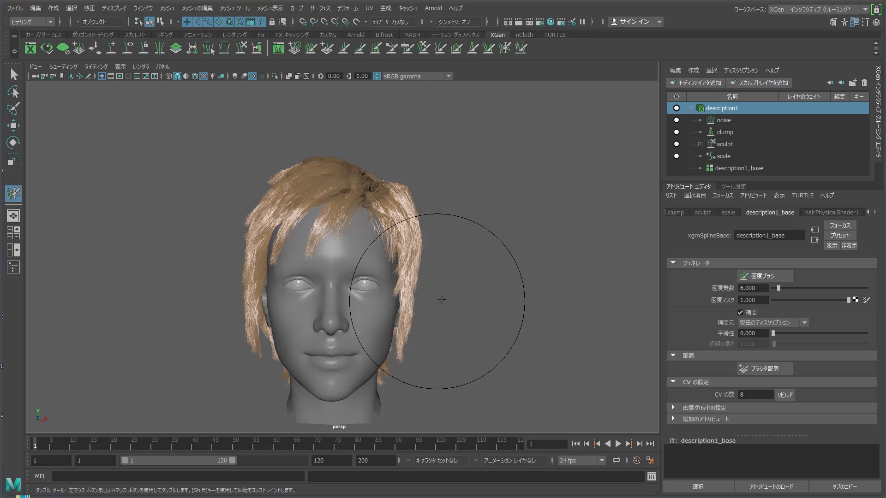
click(408, 49)
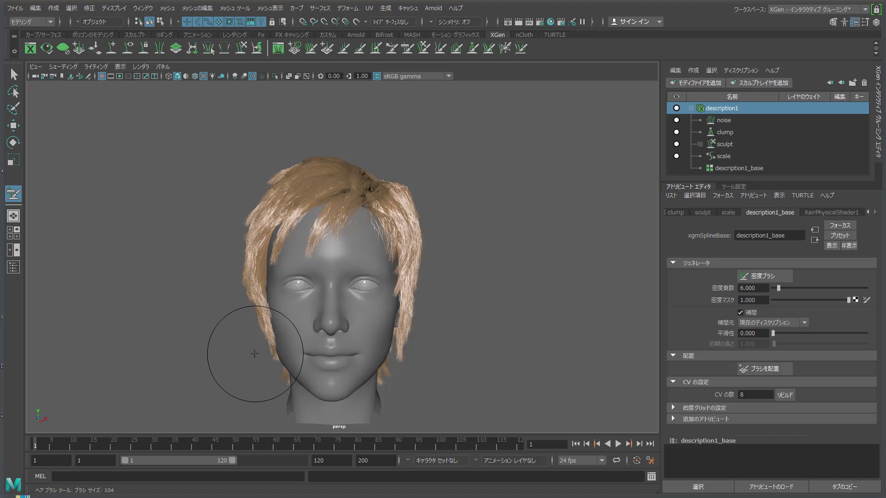
alt+drag(241, 339, 266, 292)
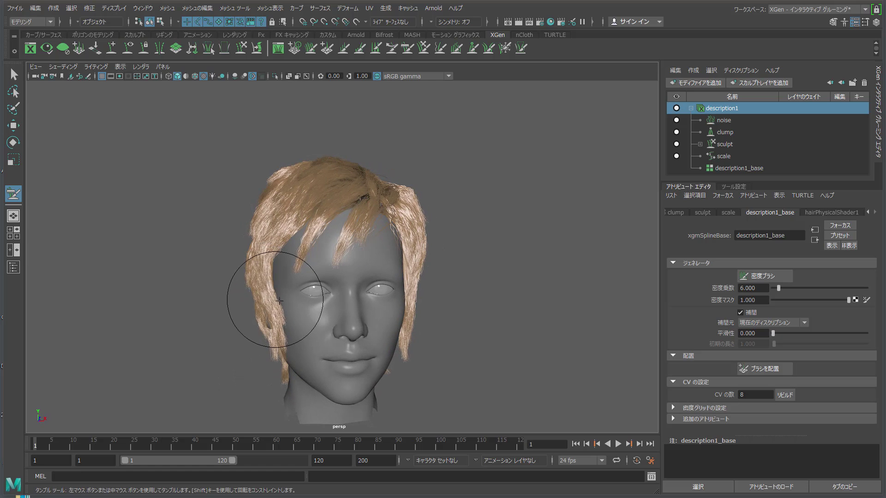
alt+drag(270, 311, 303, 307)
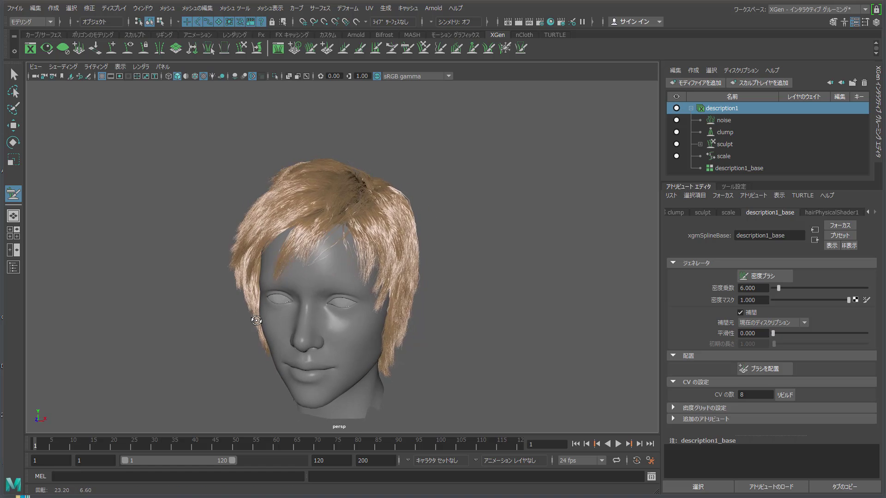
scroll(302, 306, down, 2)
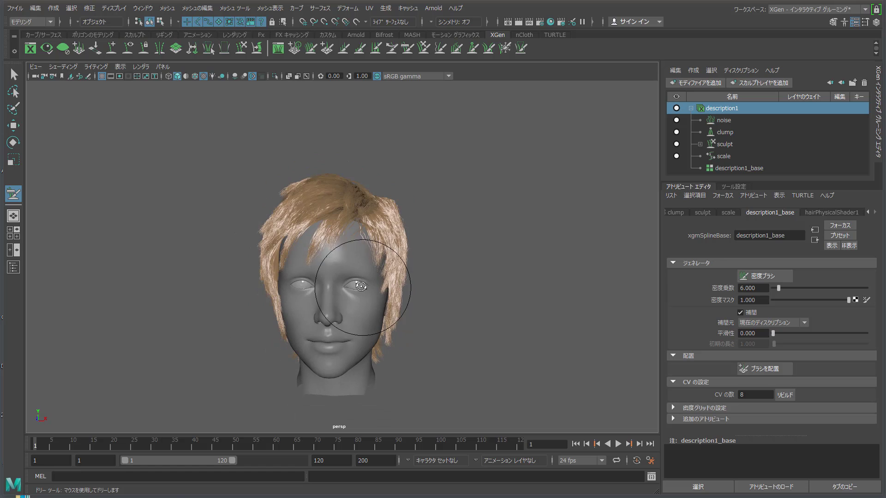
mouse_move(362, 287)
alt+mouse_down()
mouse_move(380, 277)
mouse_move(285, 266)
mouse_move(366, 263)
mouse_move(304, 266)
mouse_move(348, 271)
alt+mouse_up()
scroll(302, 269, up, 1)
scroll(322, 272, up, 3)
scroll(319, 268, down, 3)
scroll(323, 269, down, 2)
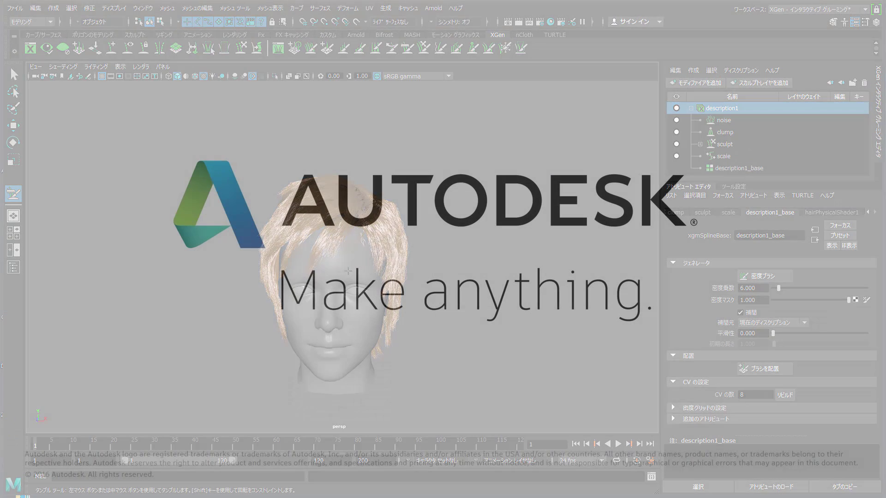